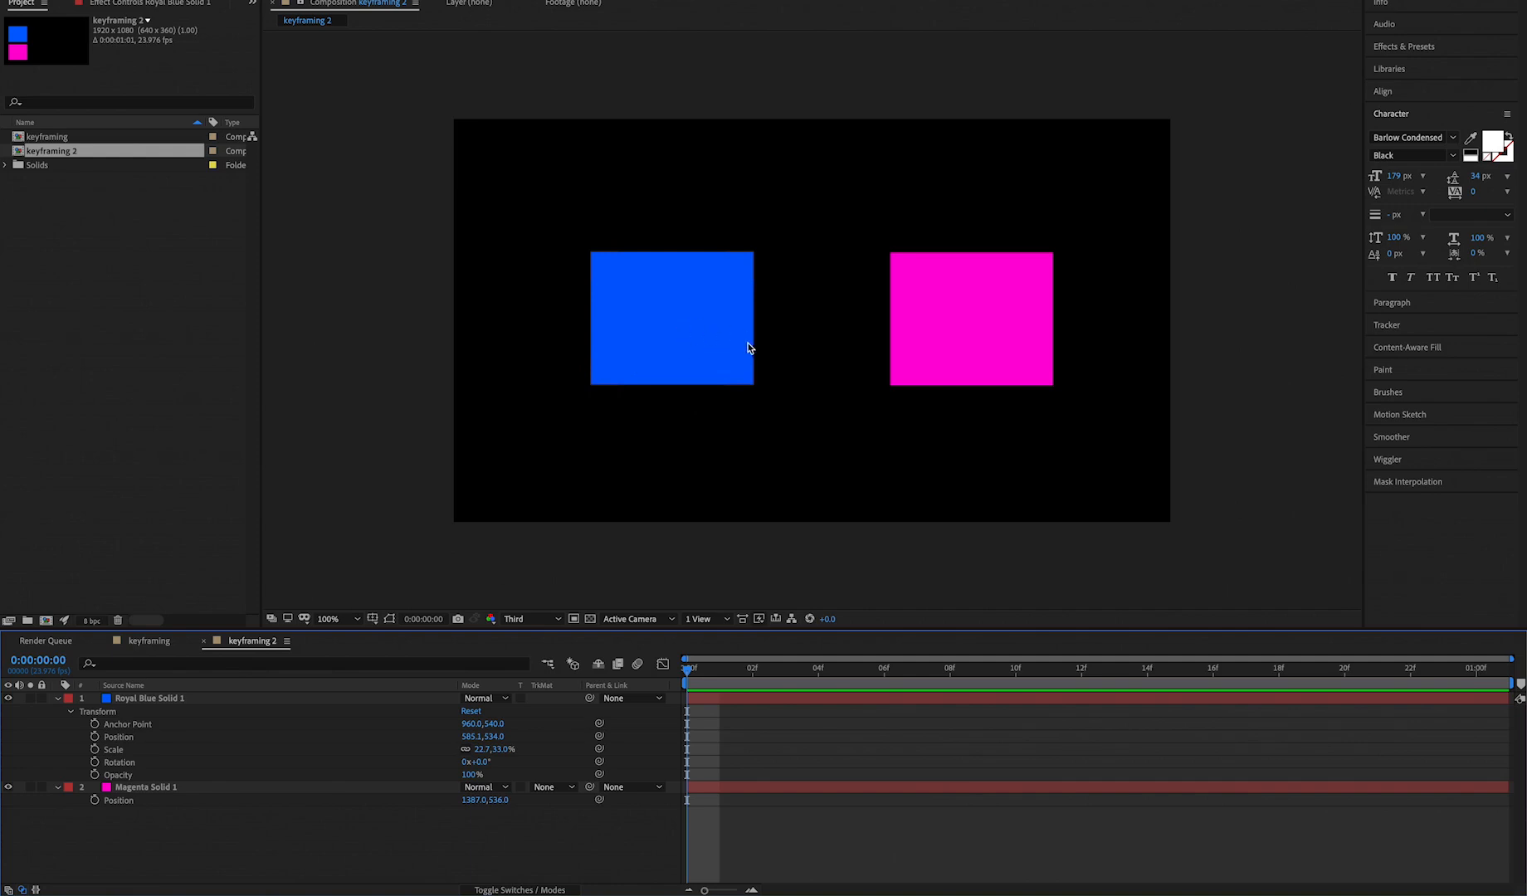
Step: Try rotating the blue solid to -210°, and set its rotation back to 0°
left_click(672, 366)
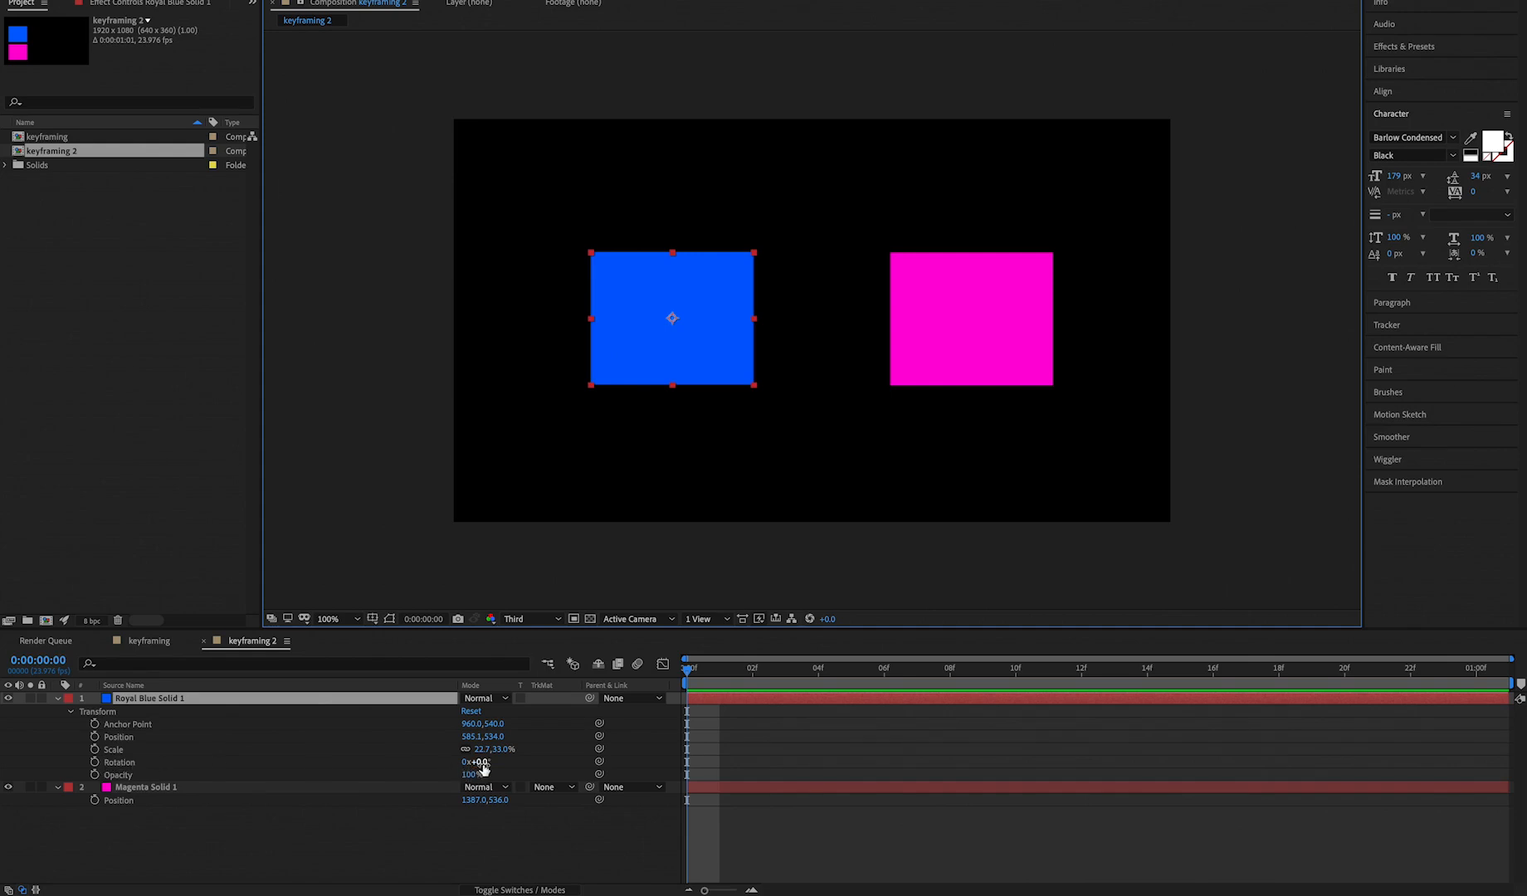
left_click_drag(483, 770, 364, 769)
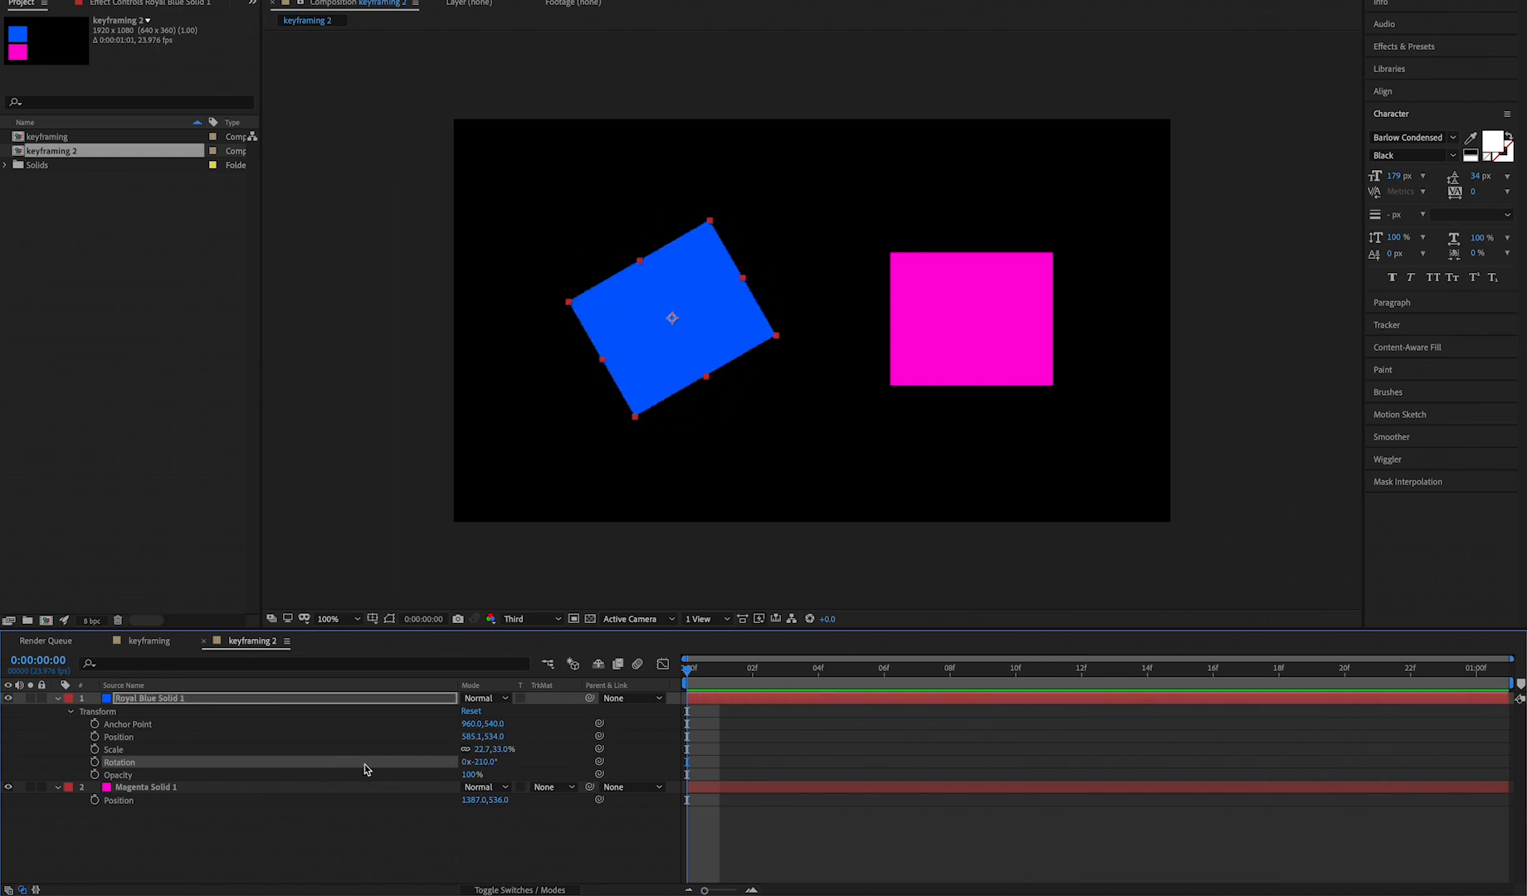
left_click(487, 760)
type("0")
key("Return")
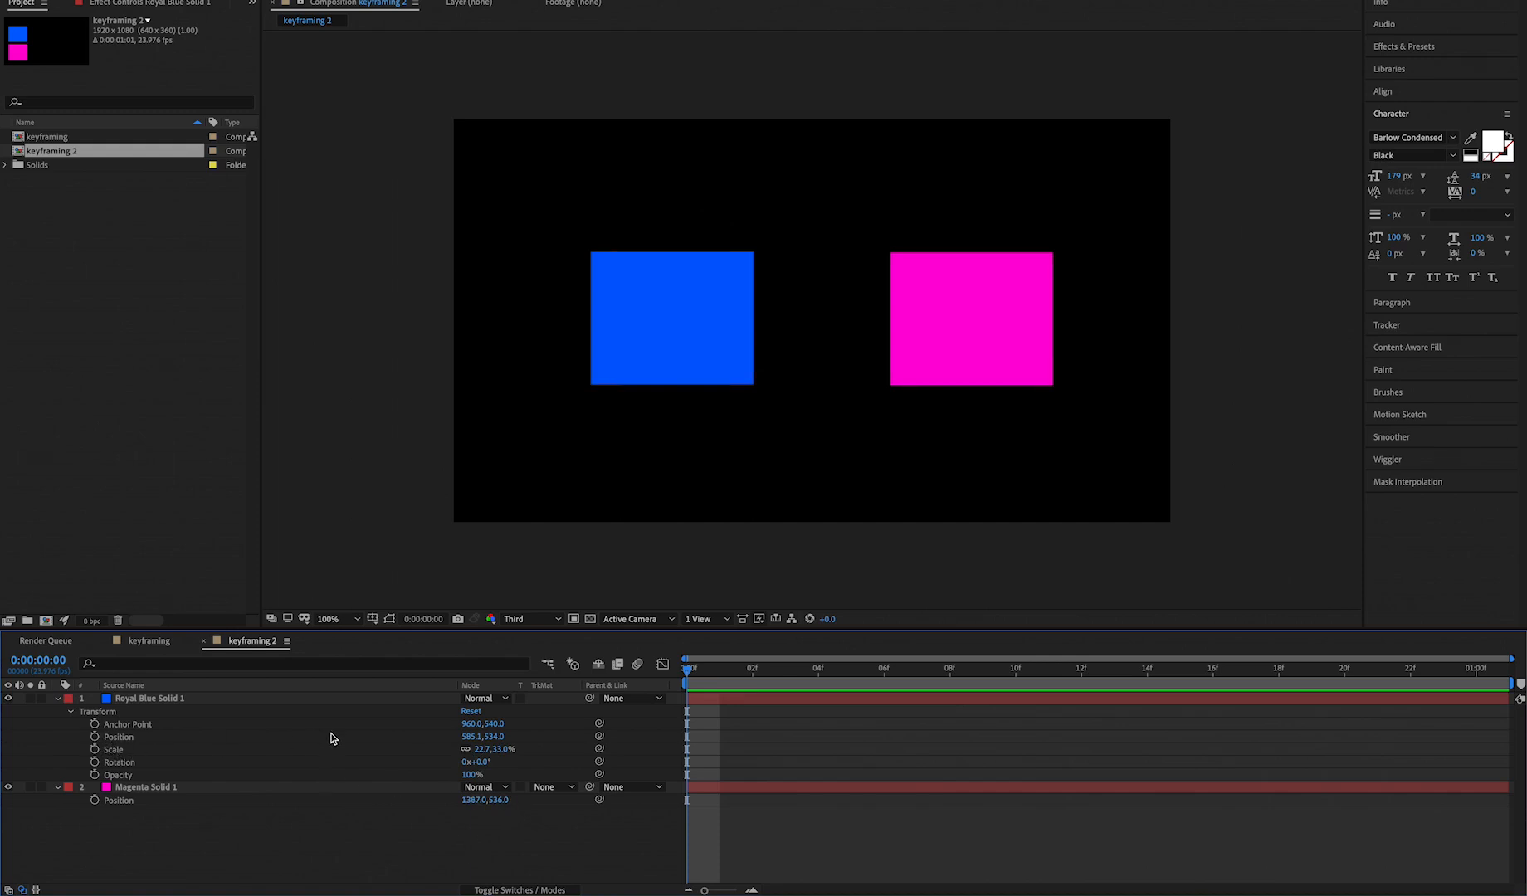
Step: Keyframe the blue solid's scale at 14.4/21.0% on frame 0, 25.5/37.0% on frame 2, and 18.6/27.0% on frame 4
mouse_move(498, 751)
left_mouse_down()
mouse_move(478, 752)
mouse_move(534, 750)
mouse_move(493, 755)
left_mouse_up()
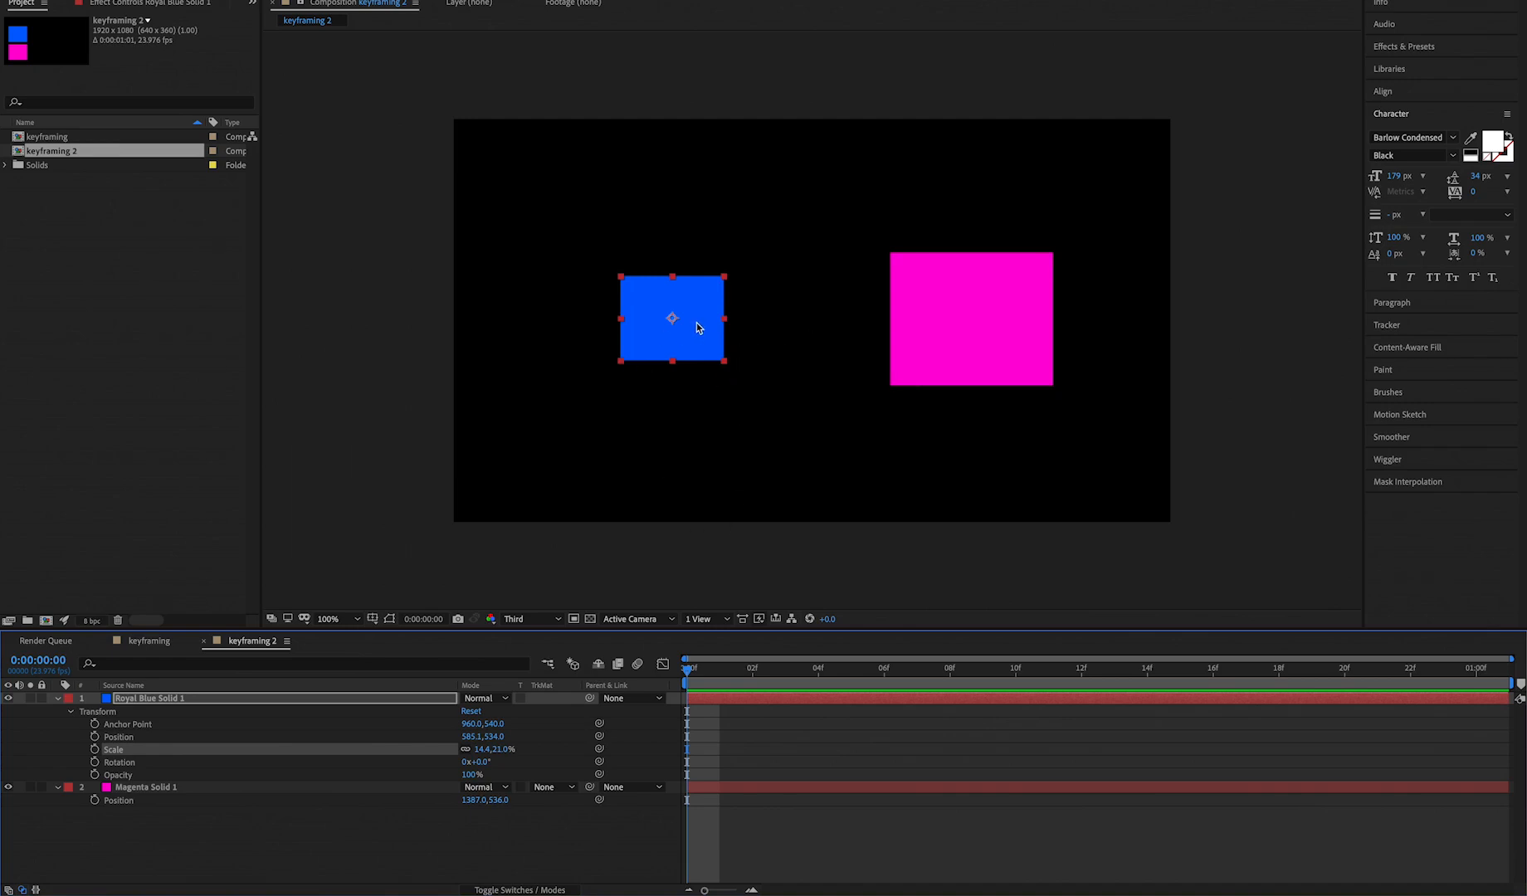
left_click(95, 751)
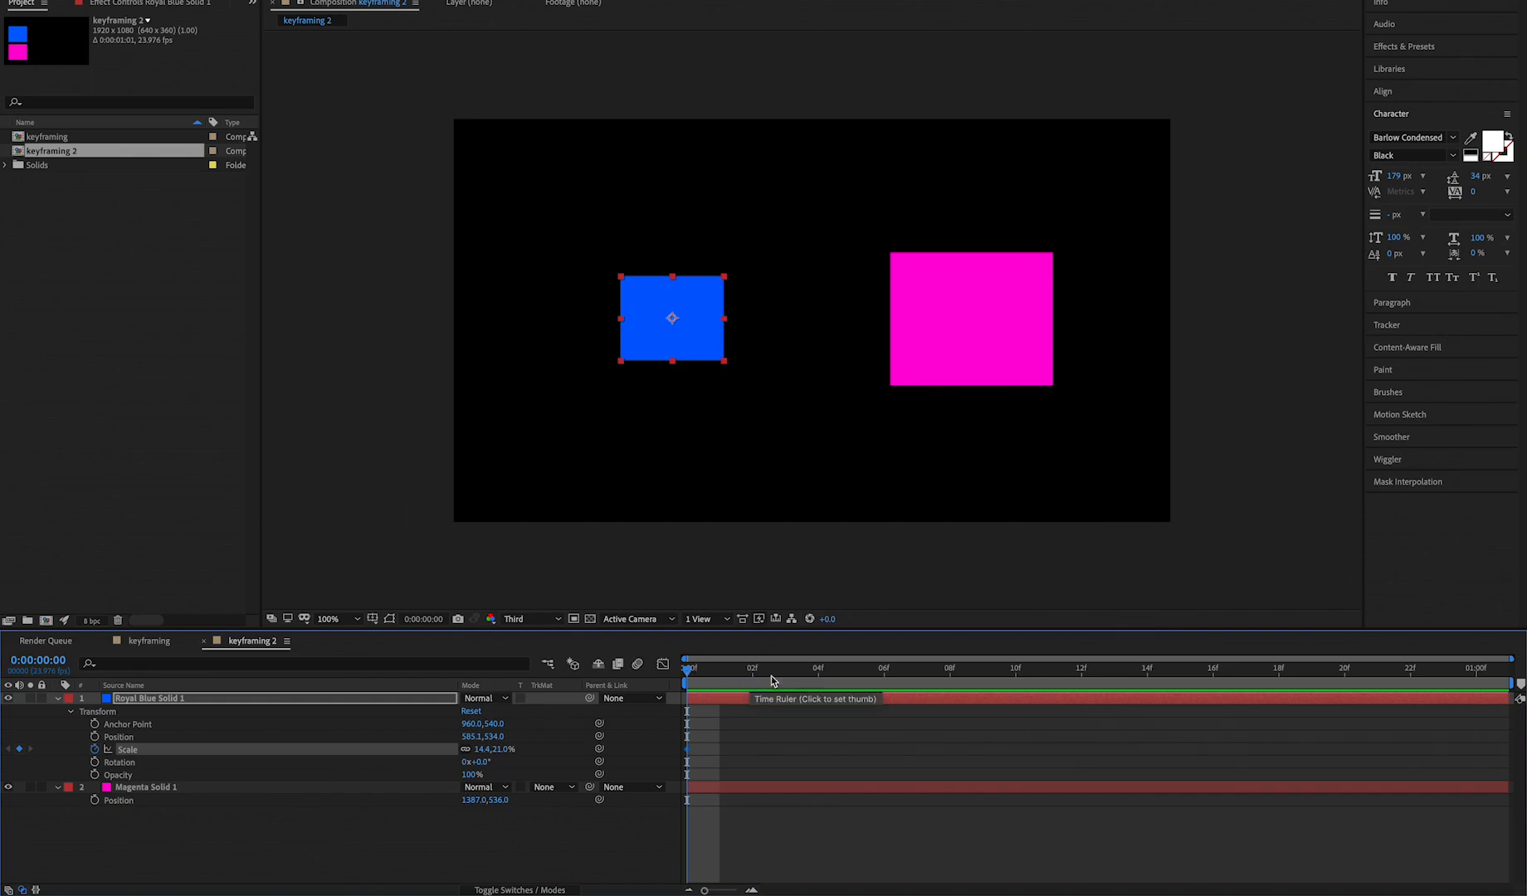
left_click(752, 682)
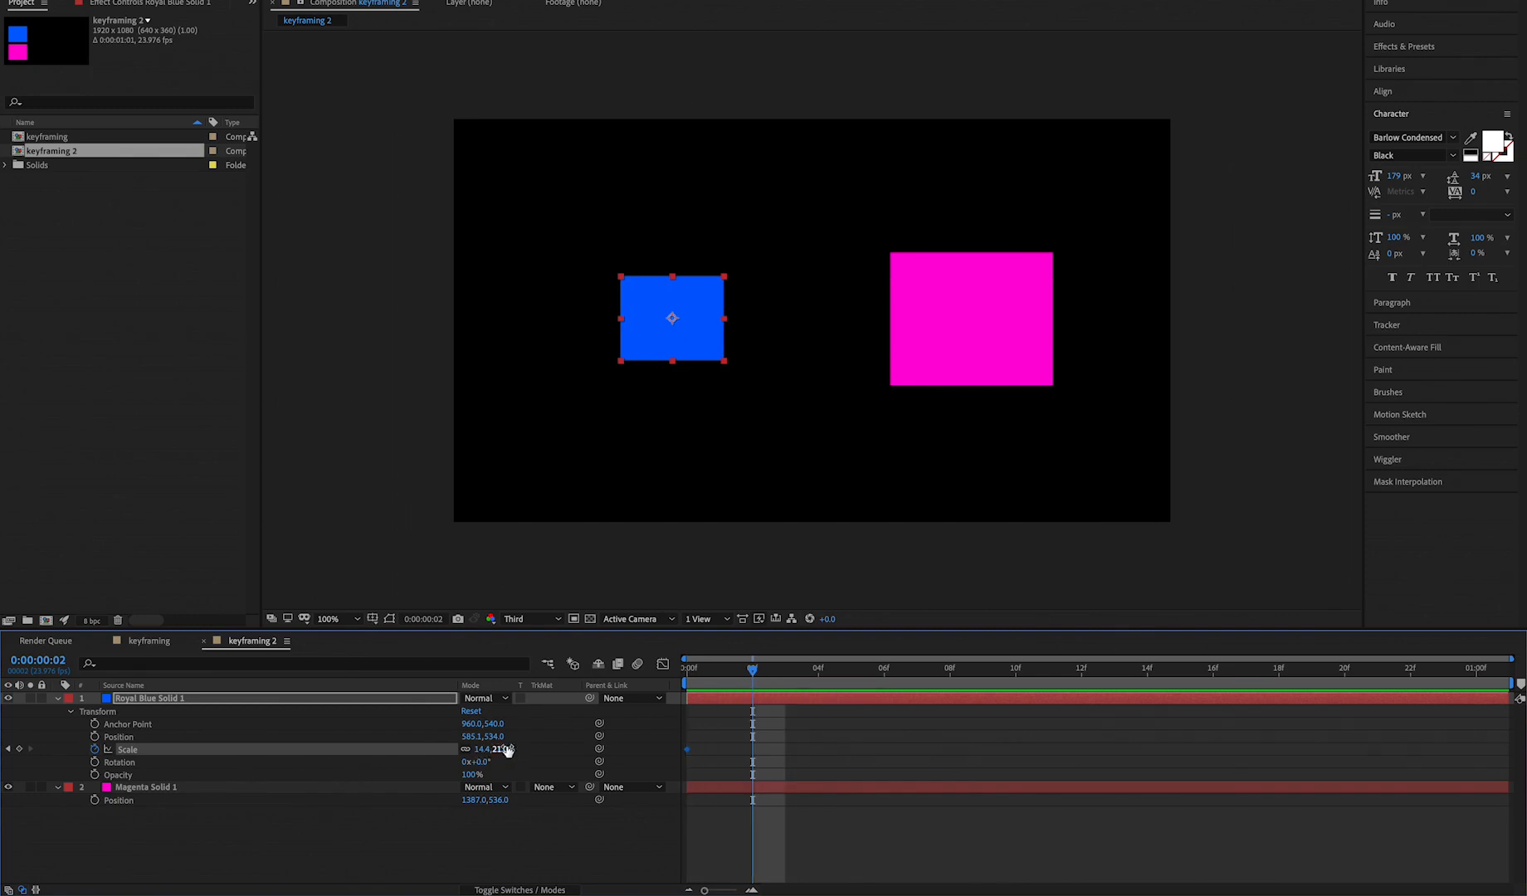
left_click_drag(504, 748, 548, 745)
left_click(818, 679)
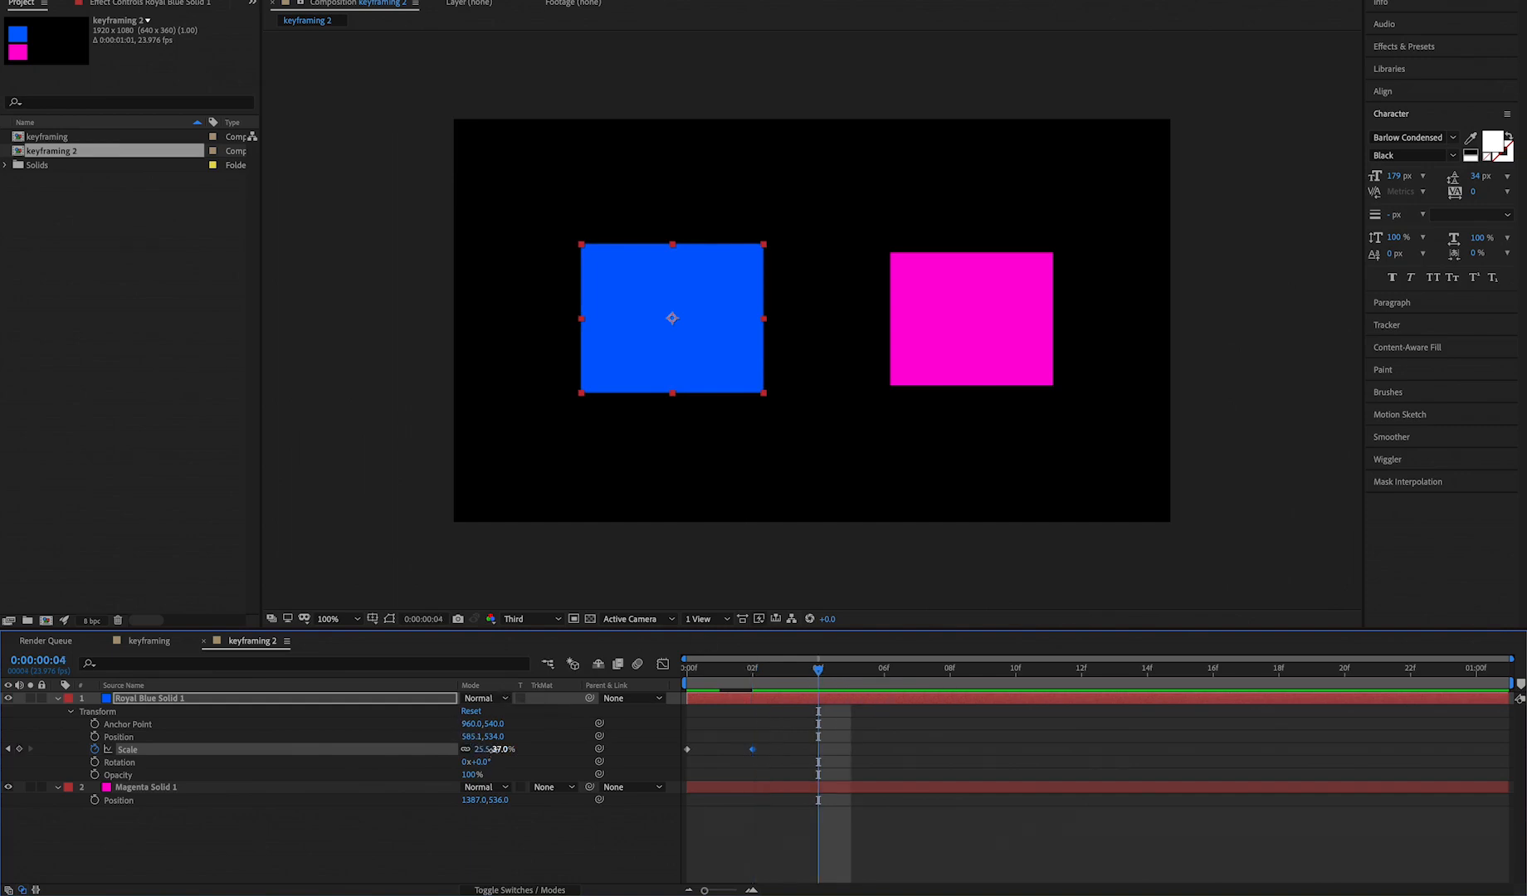
left_click_drag(492, 750, 488, 750)
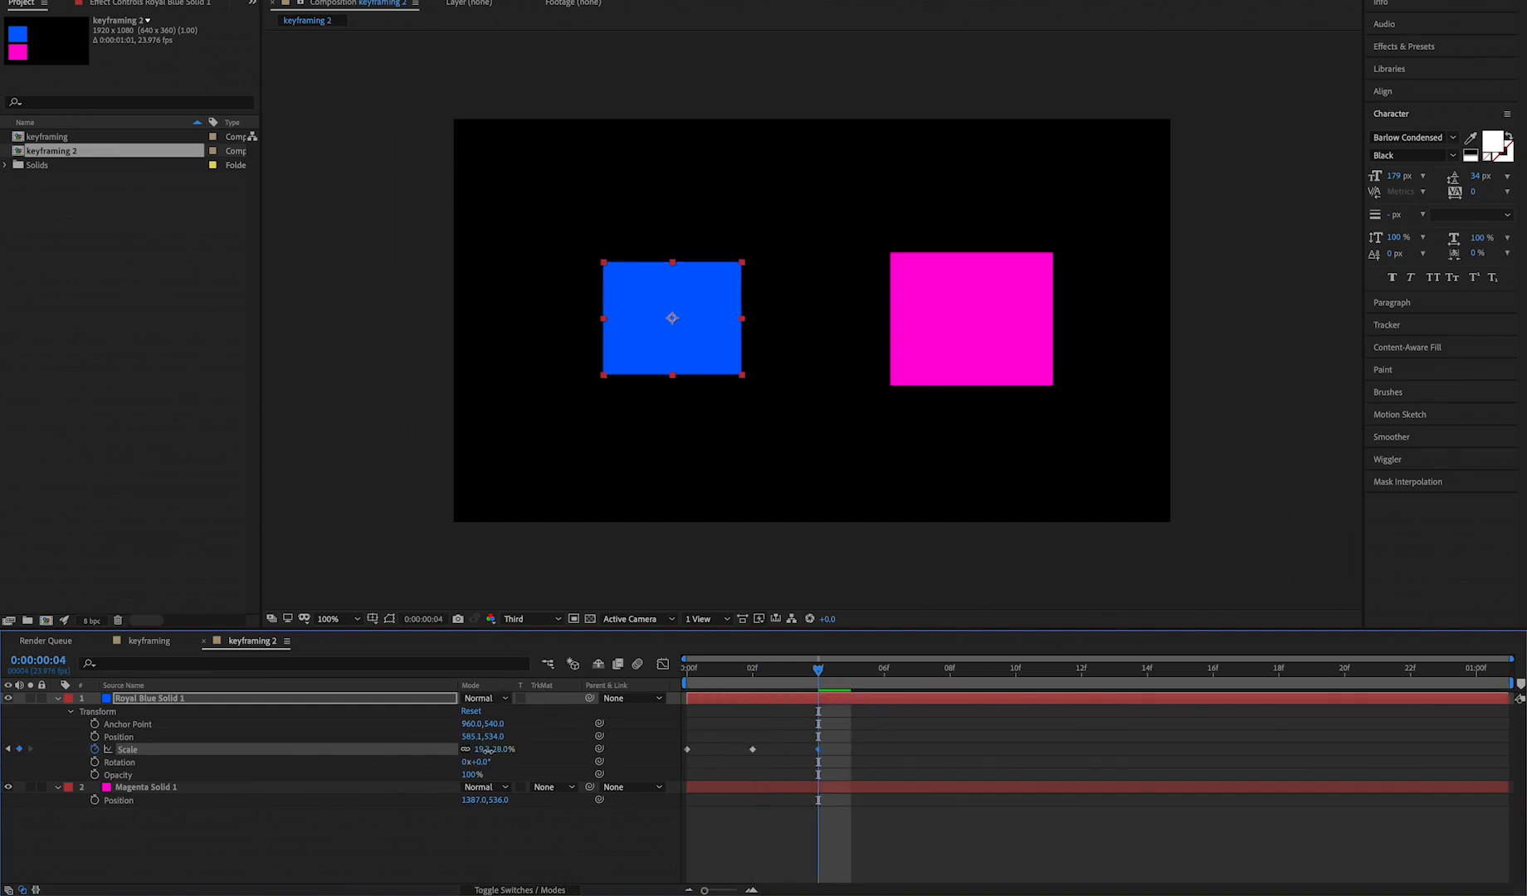
Step: Shift the last two scale keyframes to frames 4 and 6, and preview the animation from the start
left_click_drag(857, 736, 817, 757)
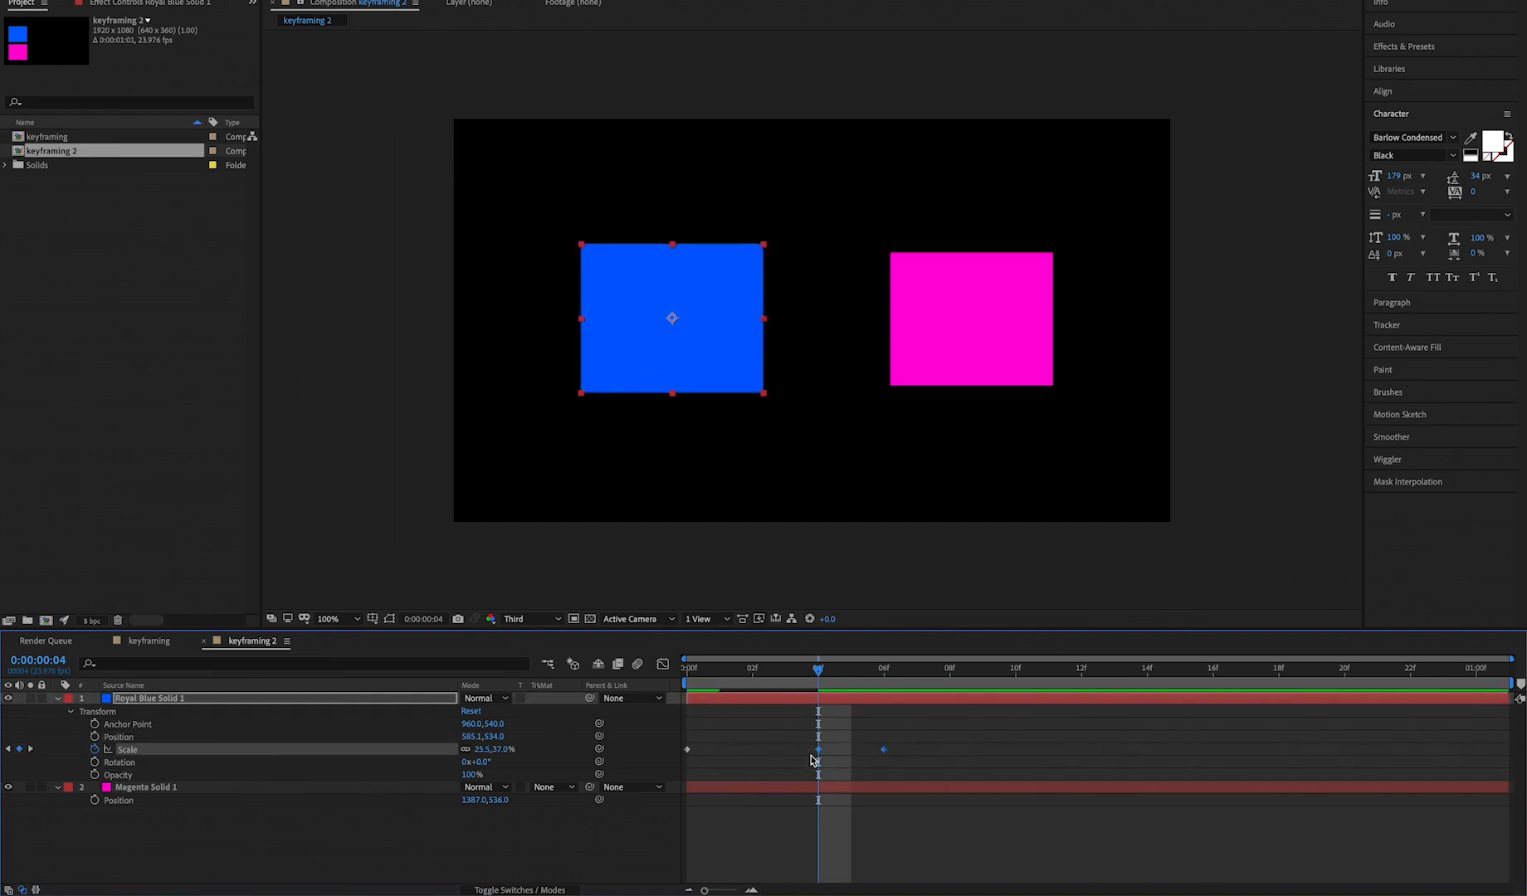
key("Home")
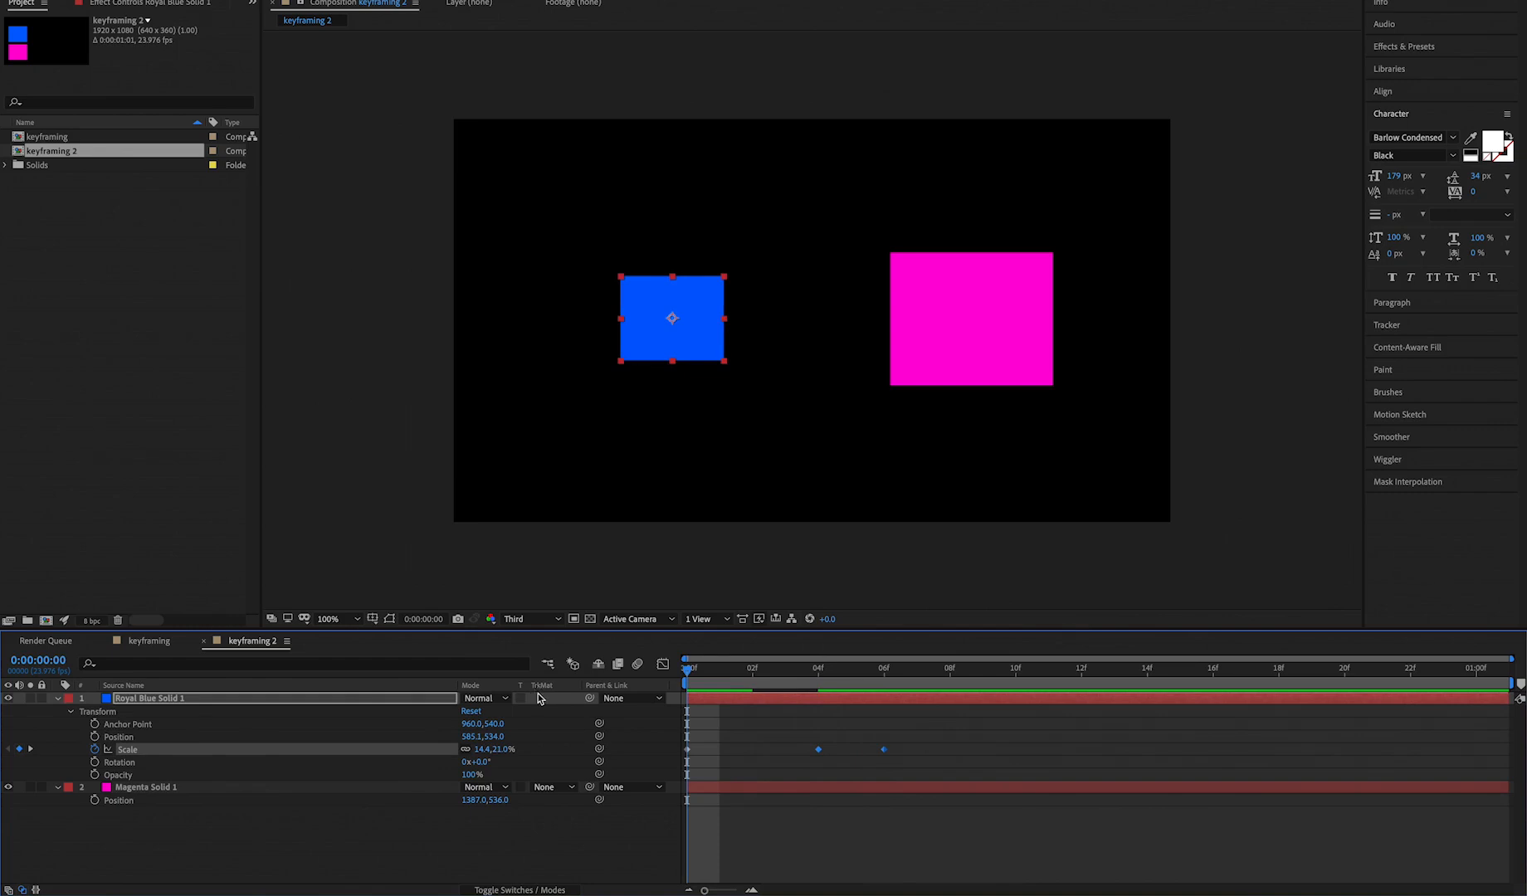
key("space")
key("space")
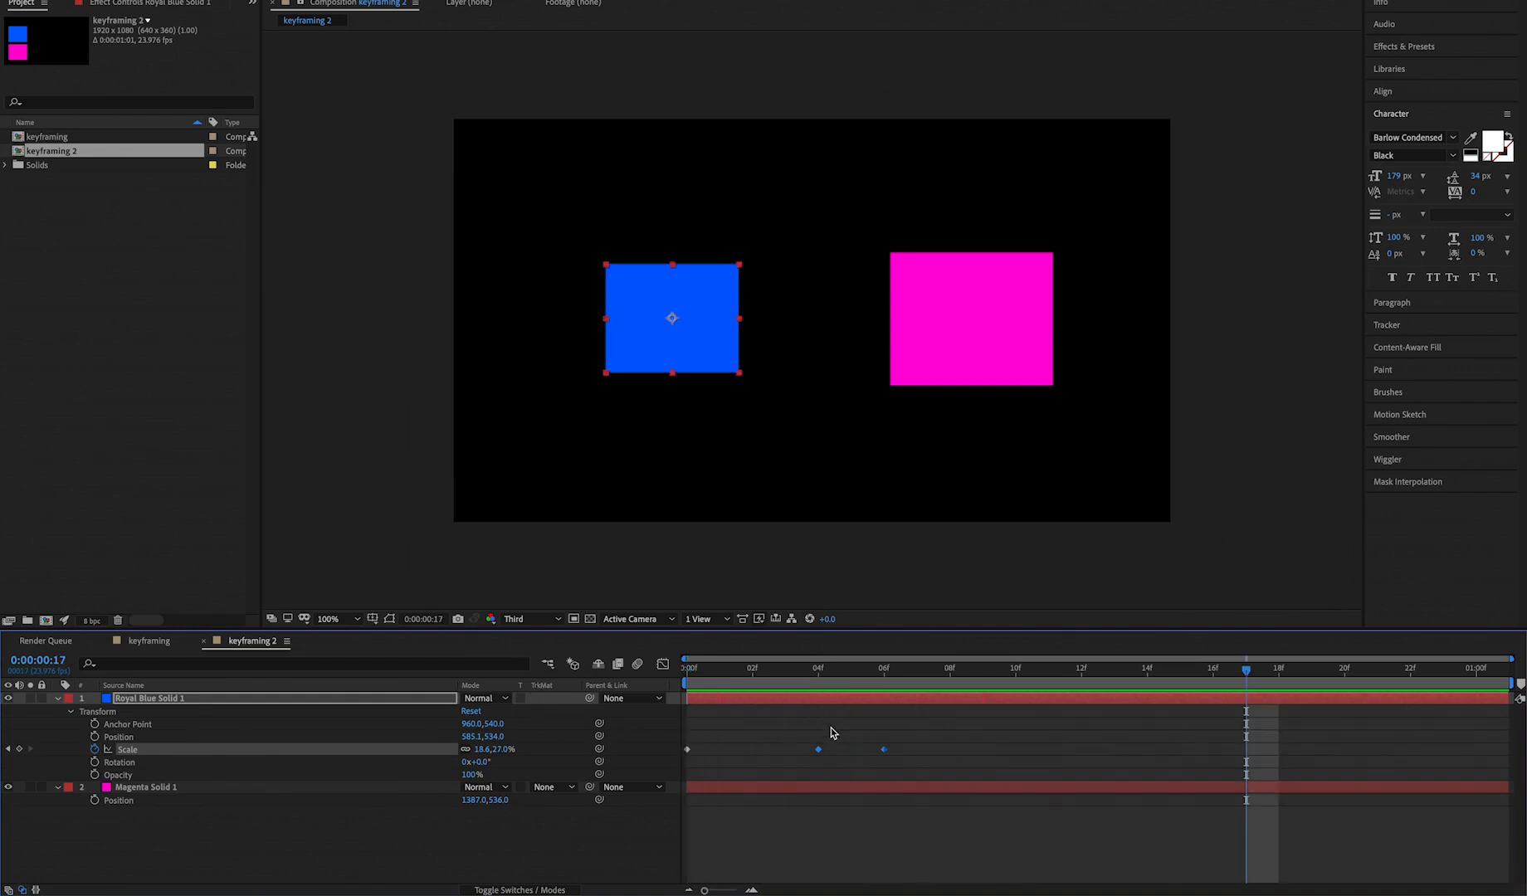
Step: Move the middle scale keyframe to frame 2, and preview the faster growth of the blue solid
left_click_drag(819, 750, 894, 756)
left_click(837, 768)
key("space")
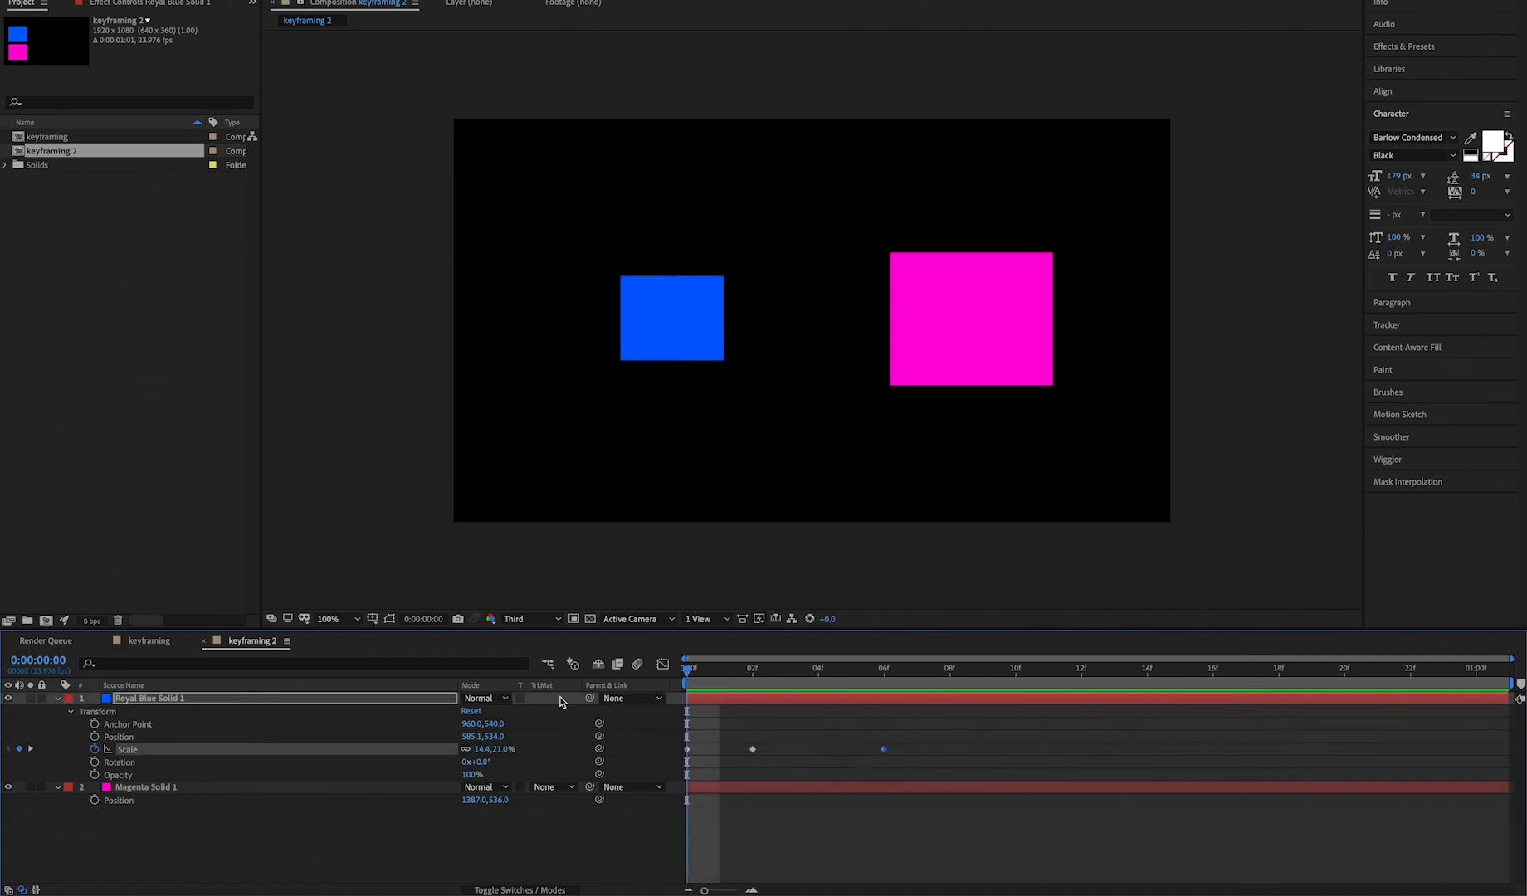
key("space")
key("space")
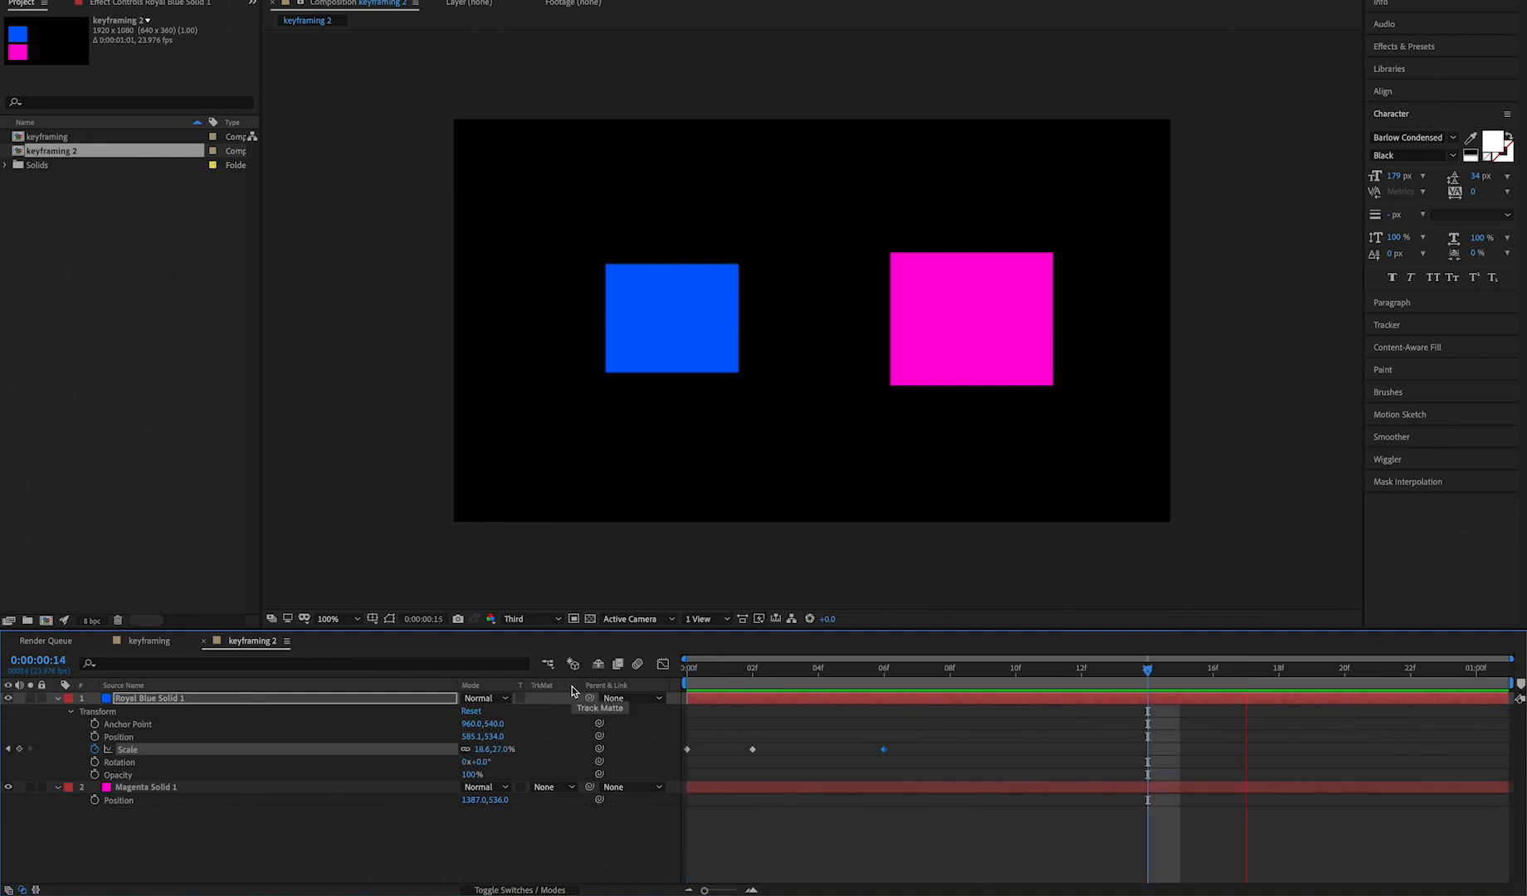
key("space")
Step: Stretch all the scale keyframes proportionally so the last one sits on frame 12, and preview the slower animation
left_click_drag(905, 716, 679, 768)
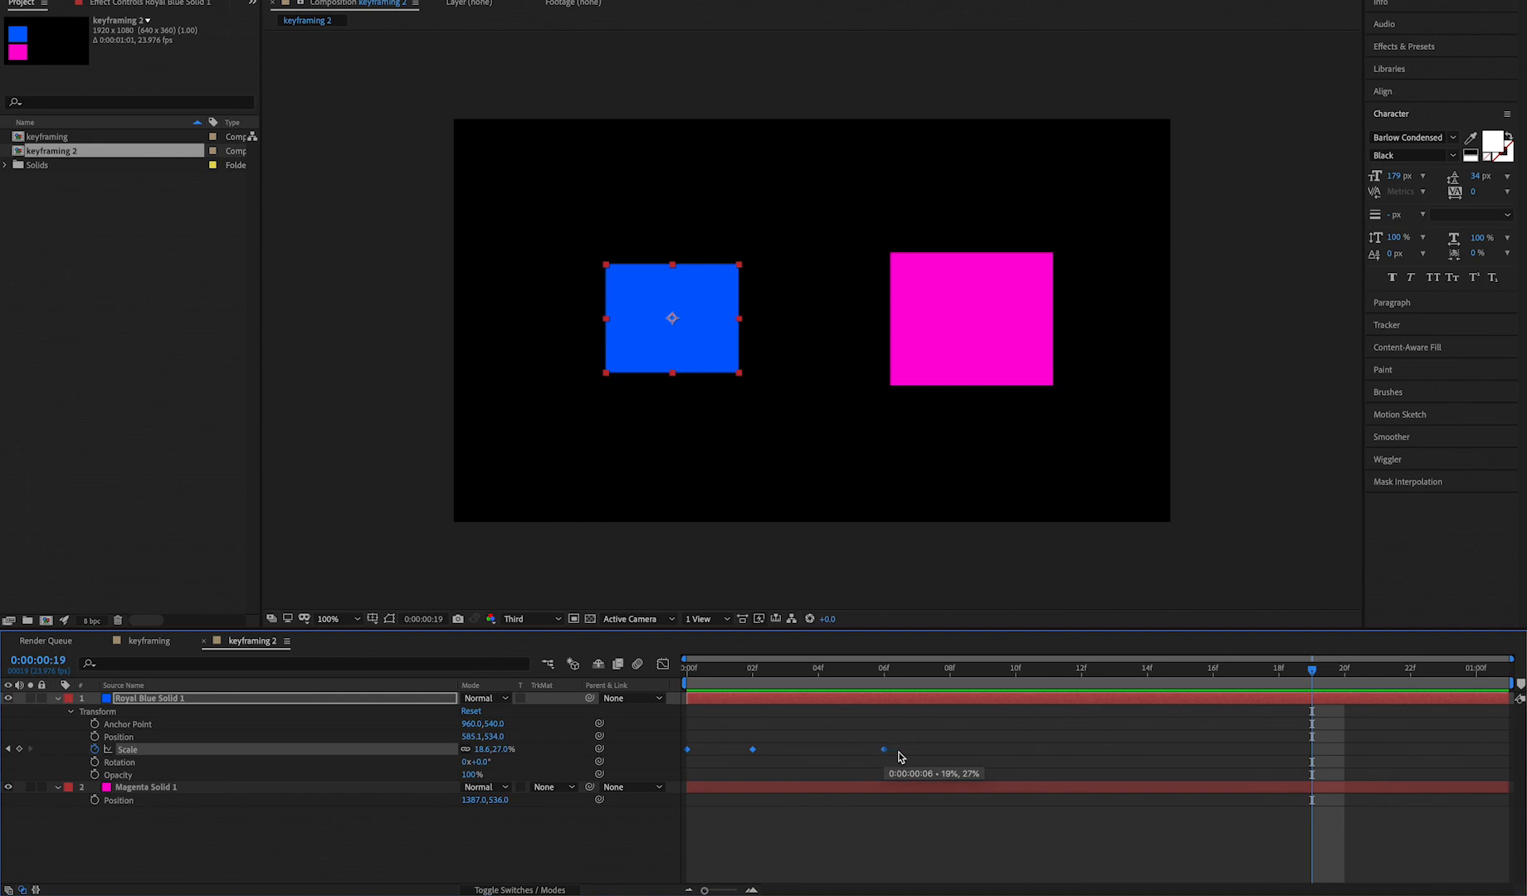
left_click_drag(886, 757, 1079, 762)
left_click_drag(721, 677, 525, 663)
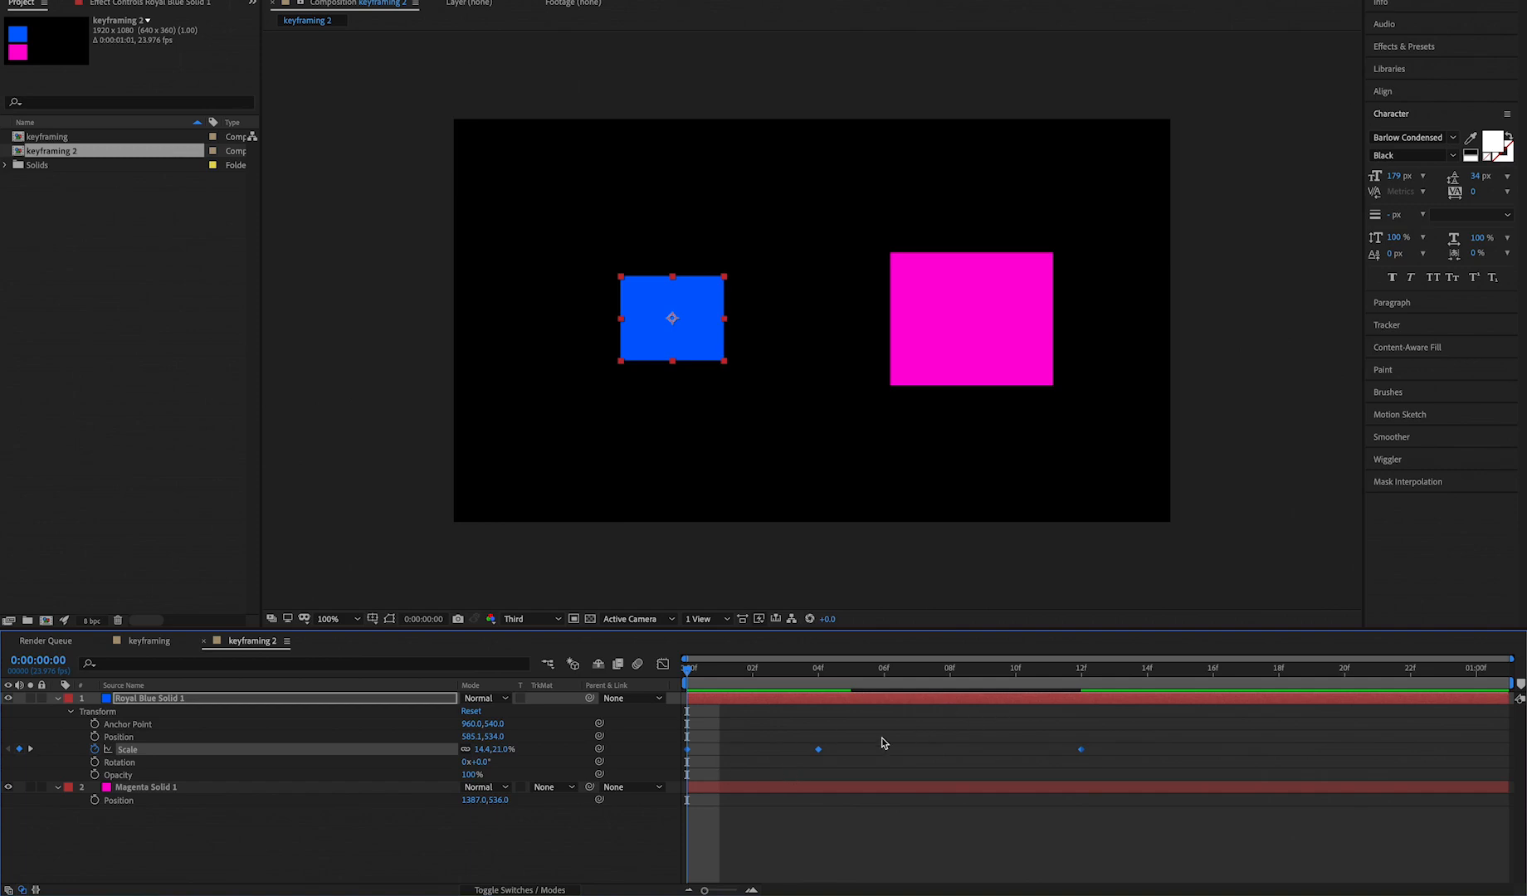
key("space")
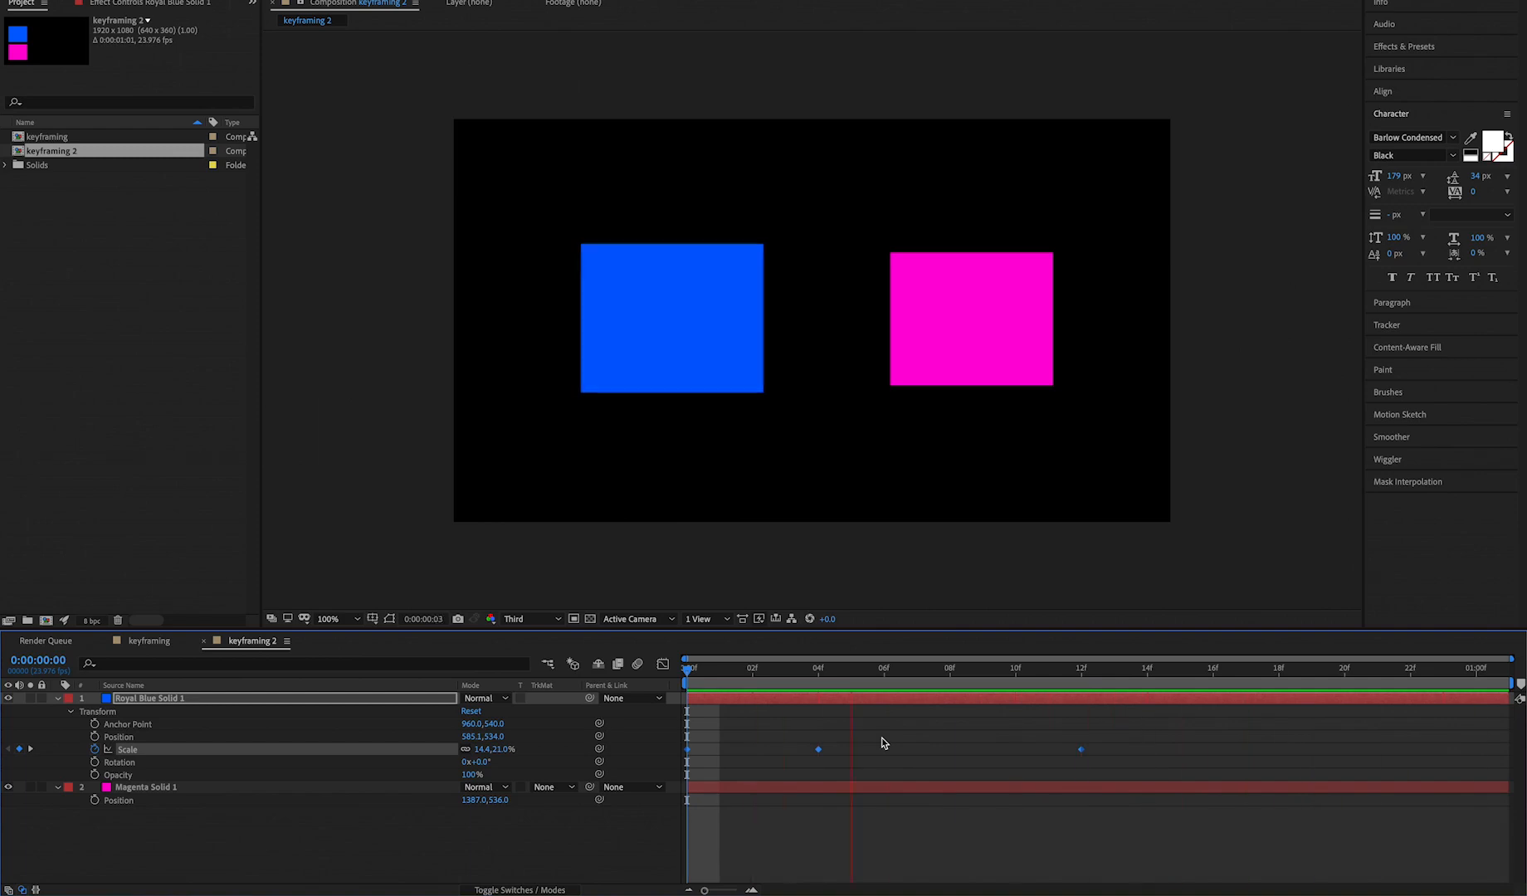
key("space")
Step: Apply Easy Ease to all three scale keyframes of the blue solid
left_click_drag(1101, 722, 656, 766)
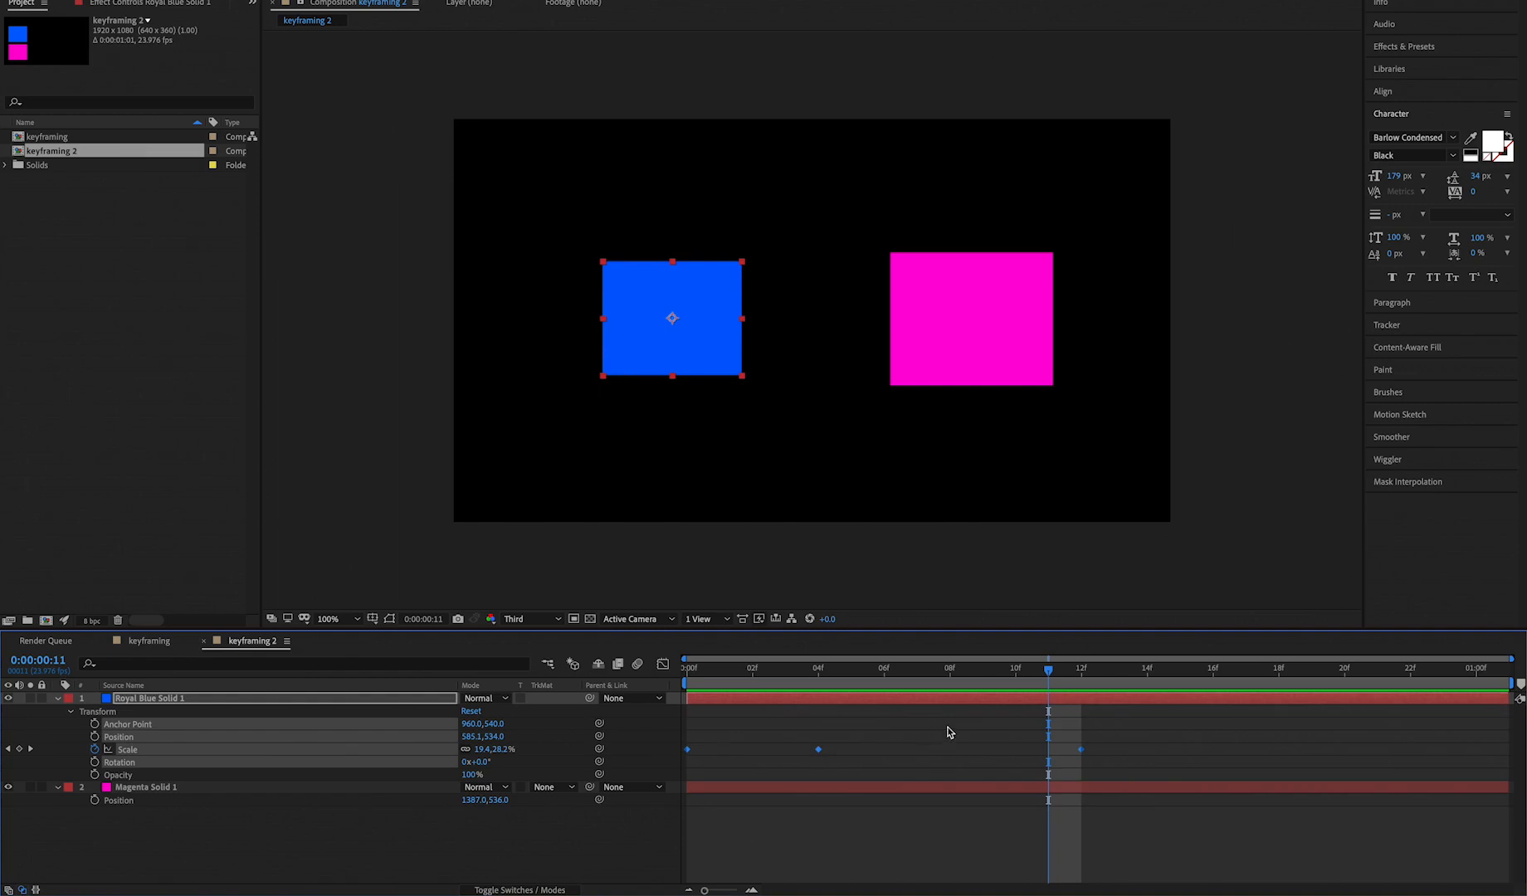
right_click(1082, 753)
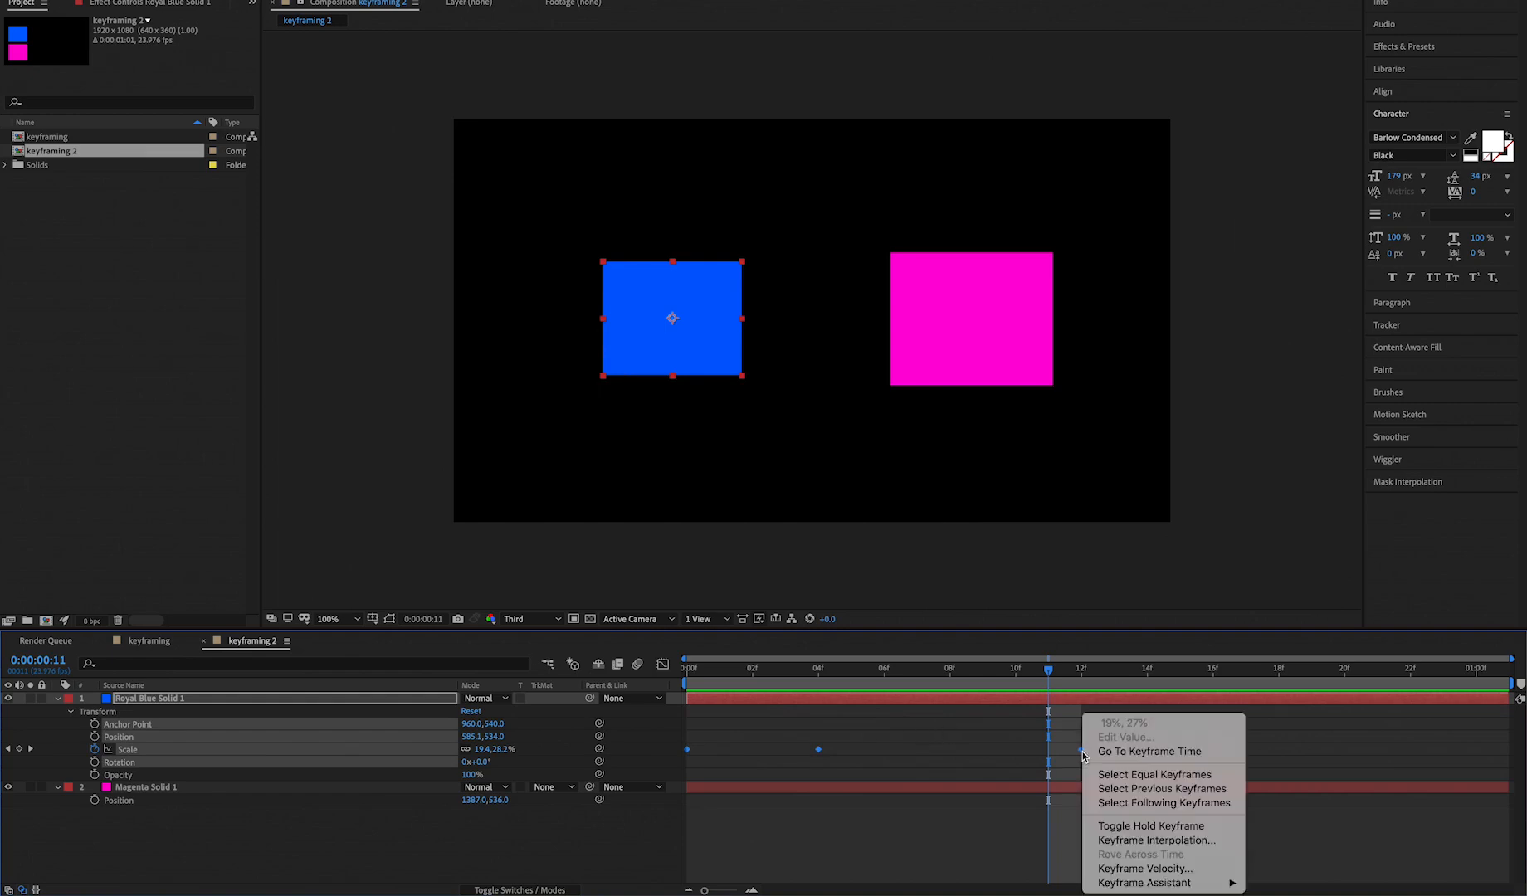
mouse_move(1232, 881)
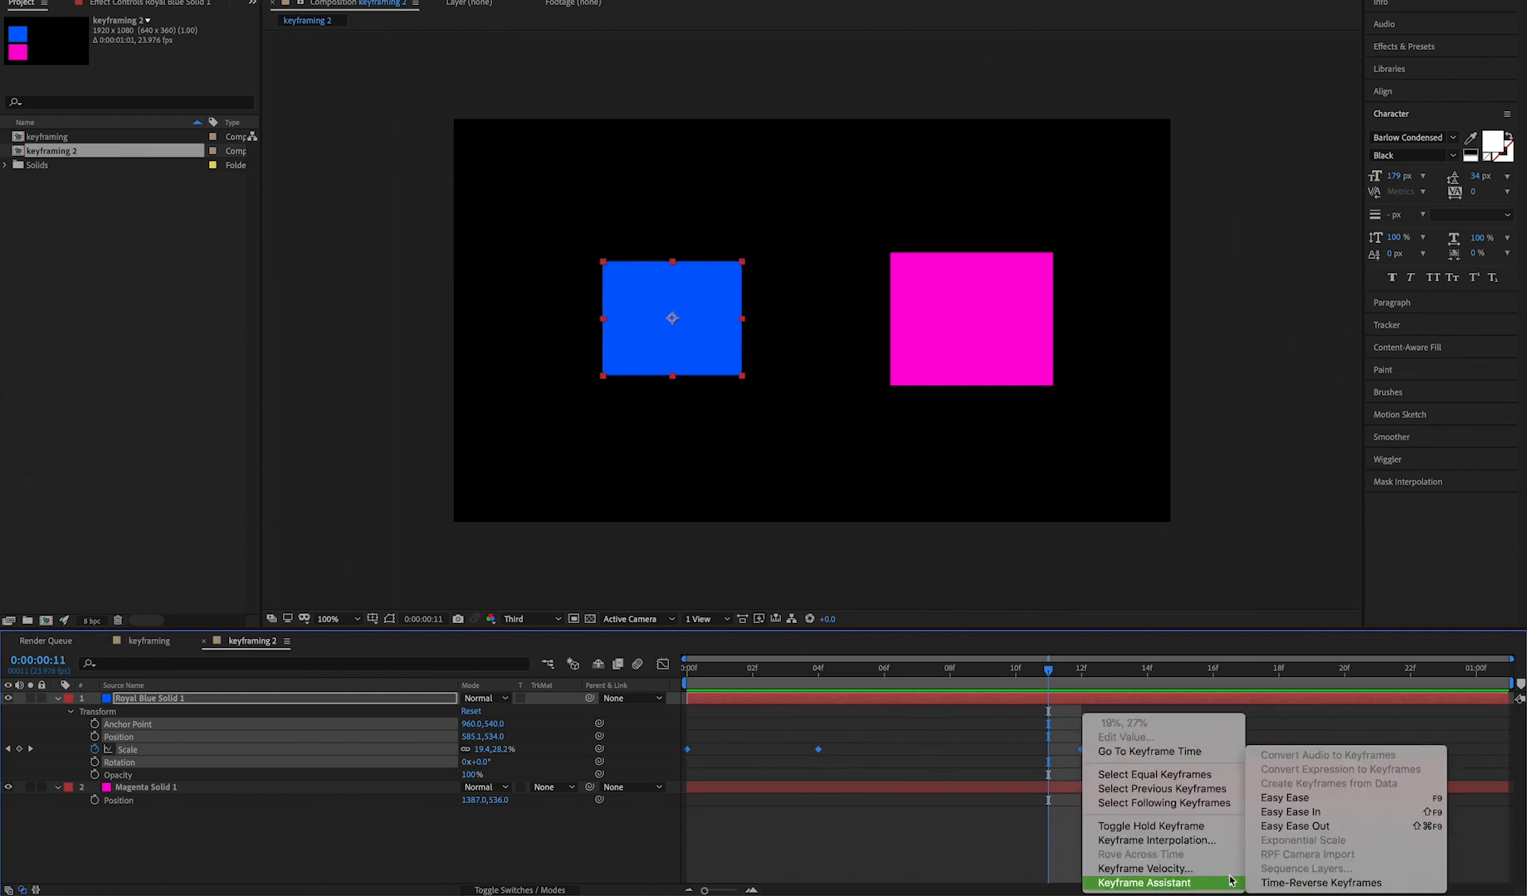
left_click(1301, 802)
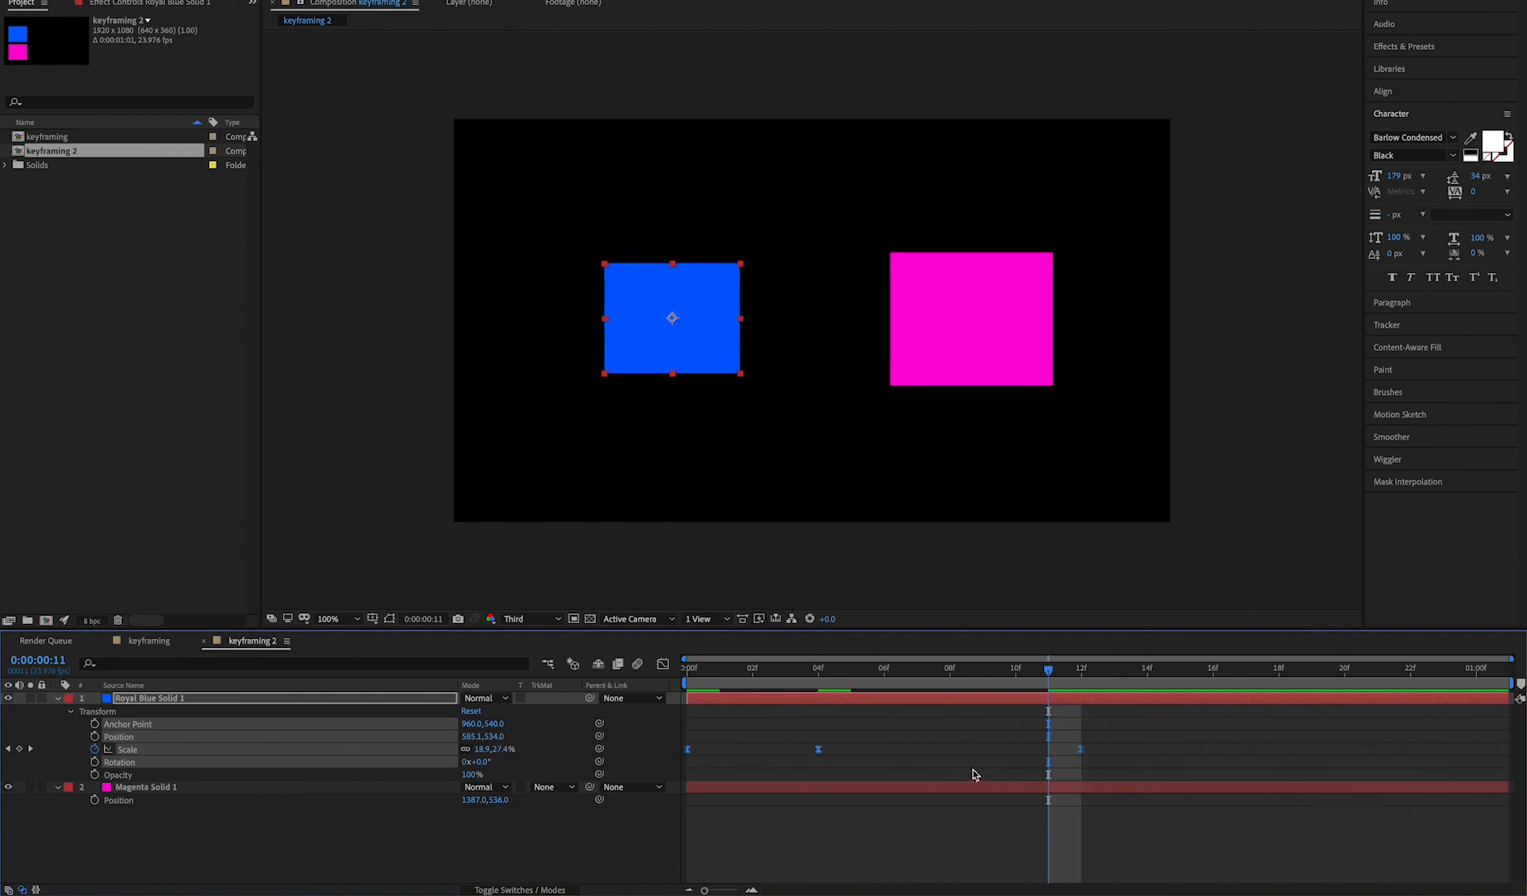
left_click(768, 741)
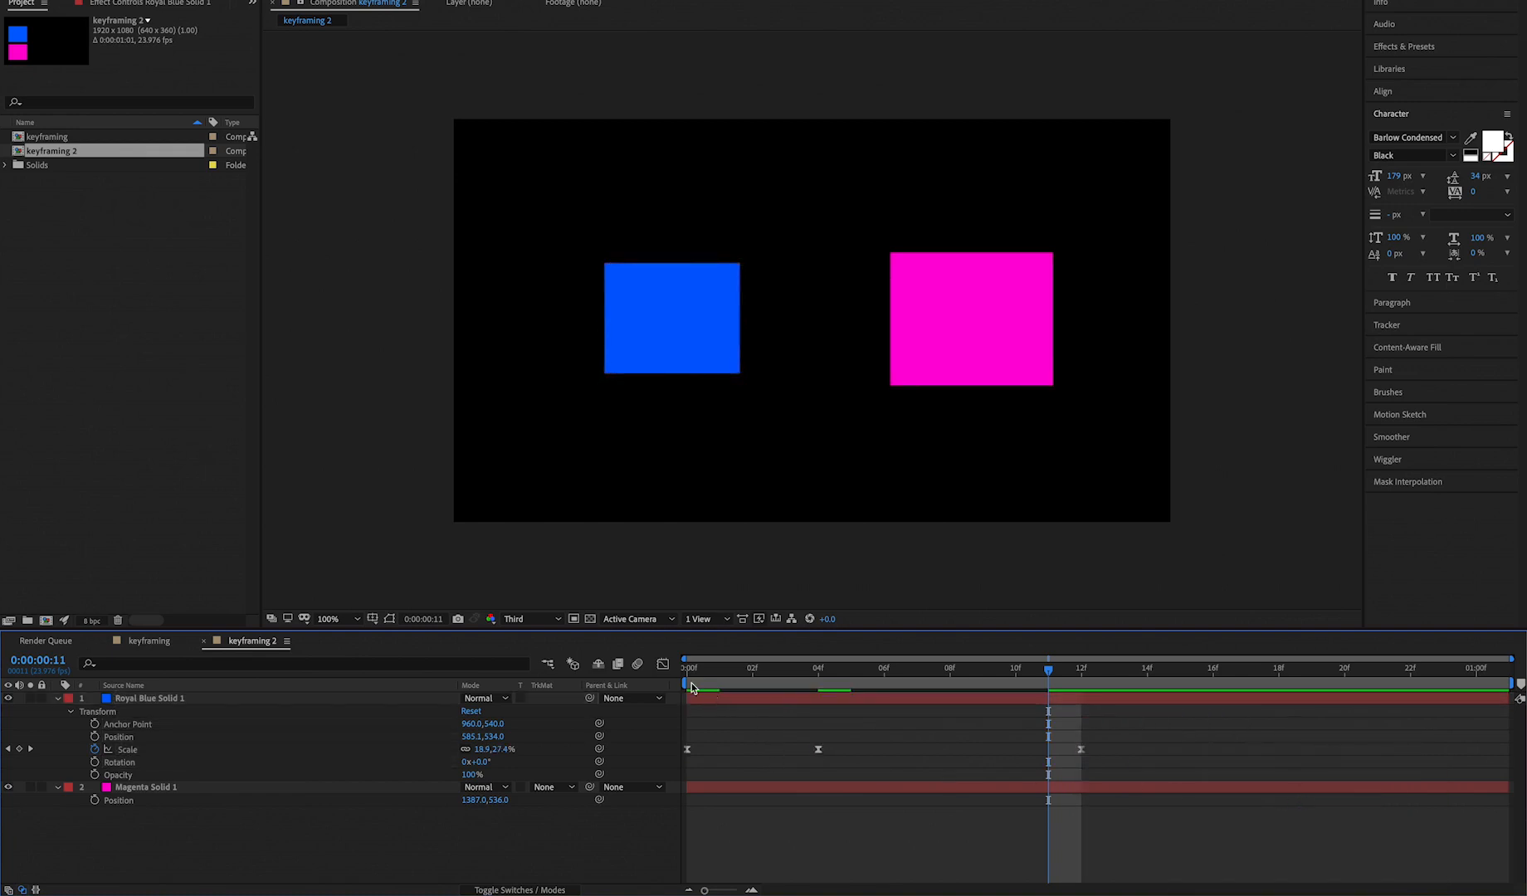
Step: Lengthen the incoming ease of the frame 12 scale keyframe in the speed graph, and preview the result from the start
left_click(662, 664)
left_click(663, 664)
left_click_drag(1105, 739, 930, 763)
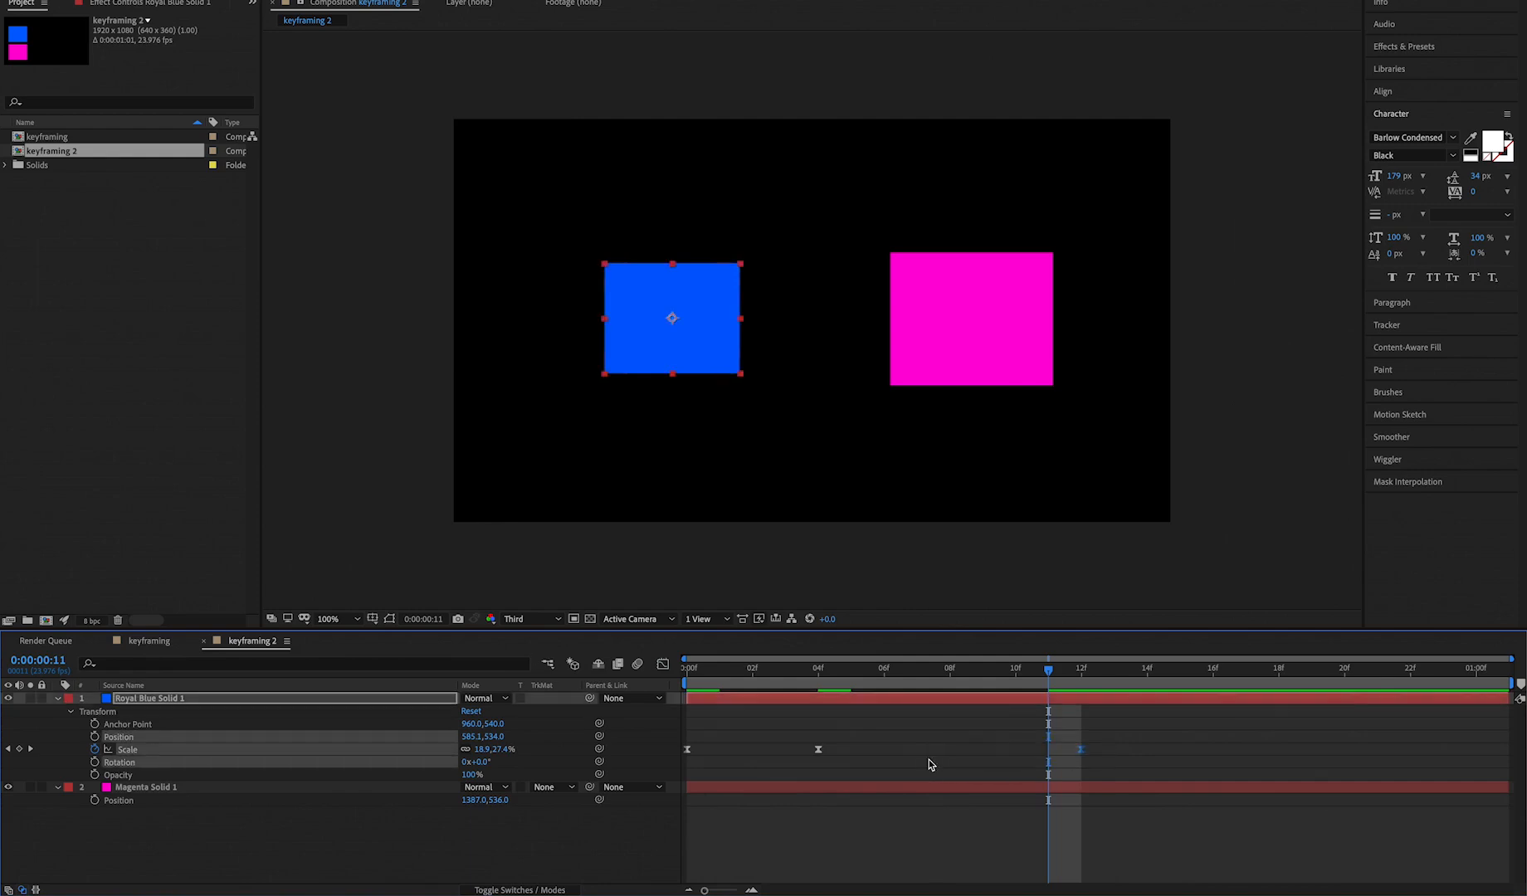
left_click(663, 664)
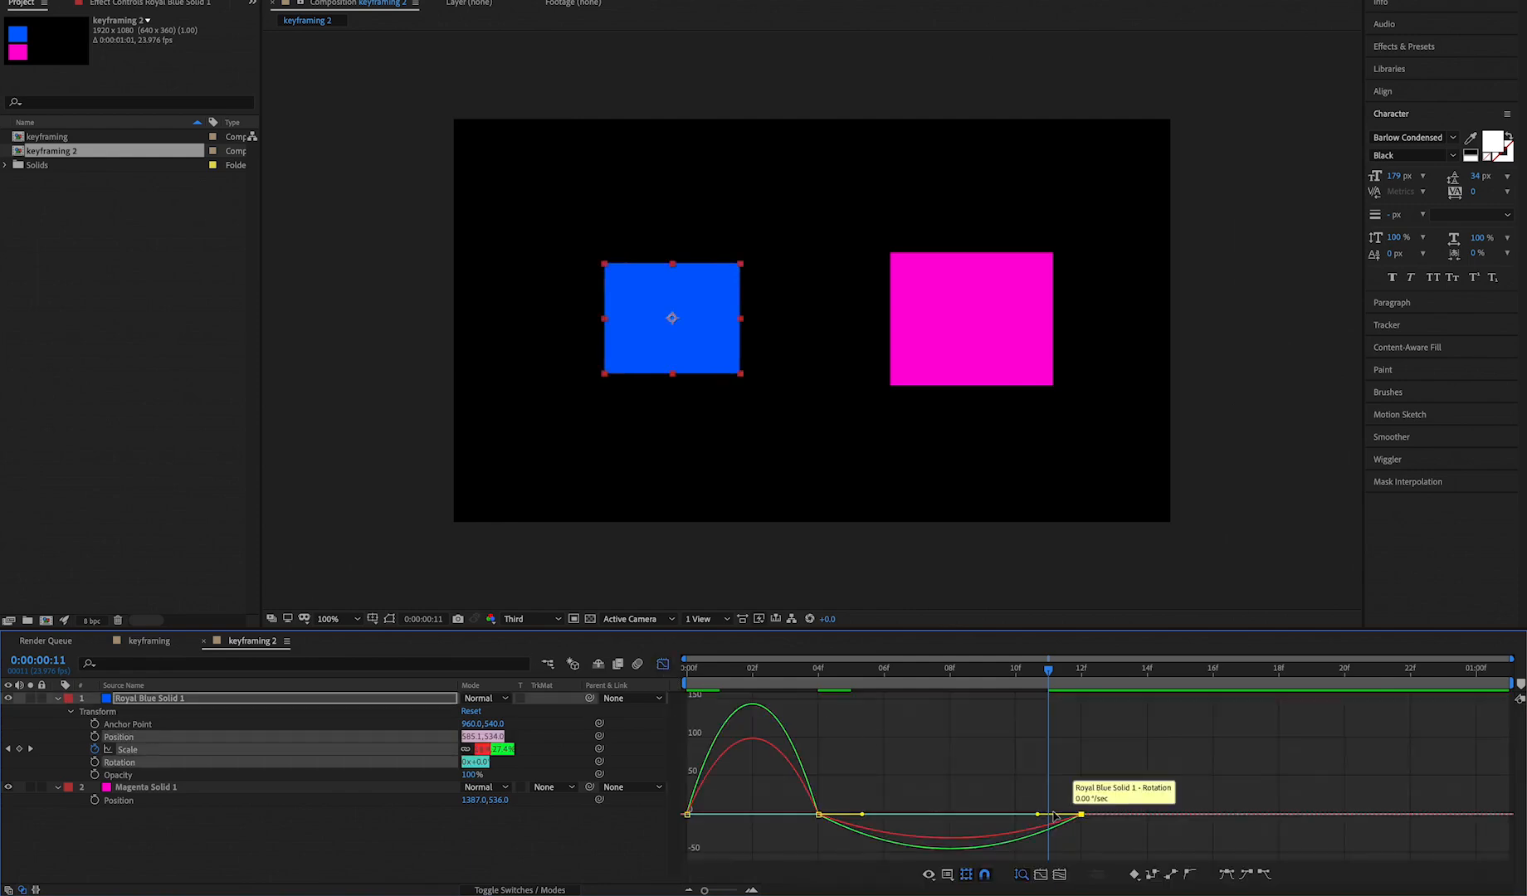
left_click_drag(1037, 818, 997, 812)
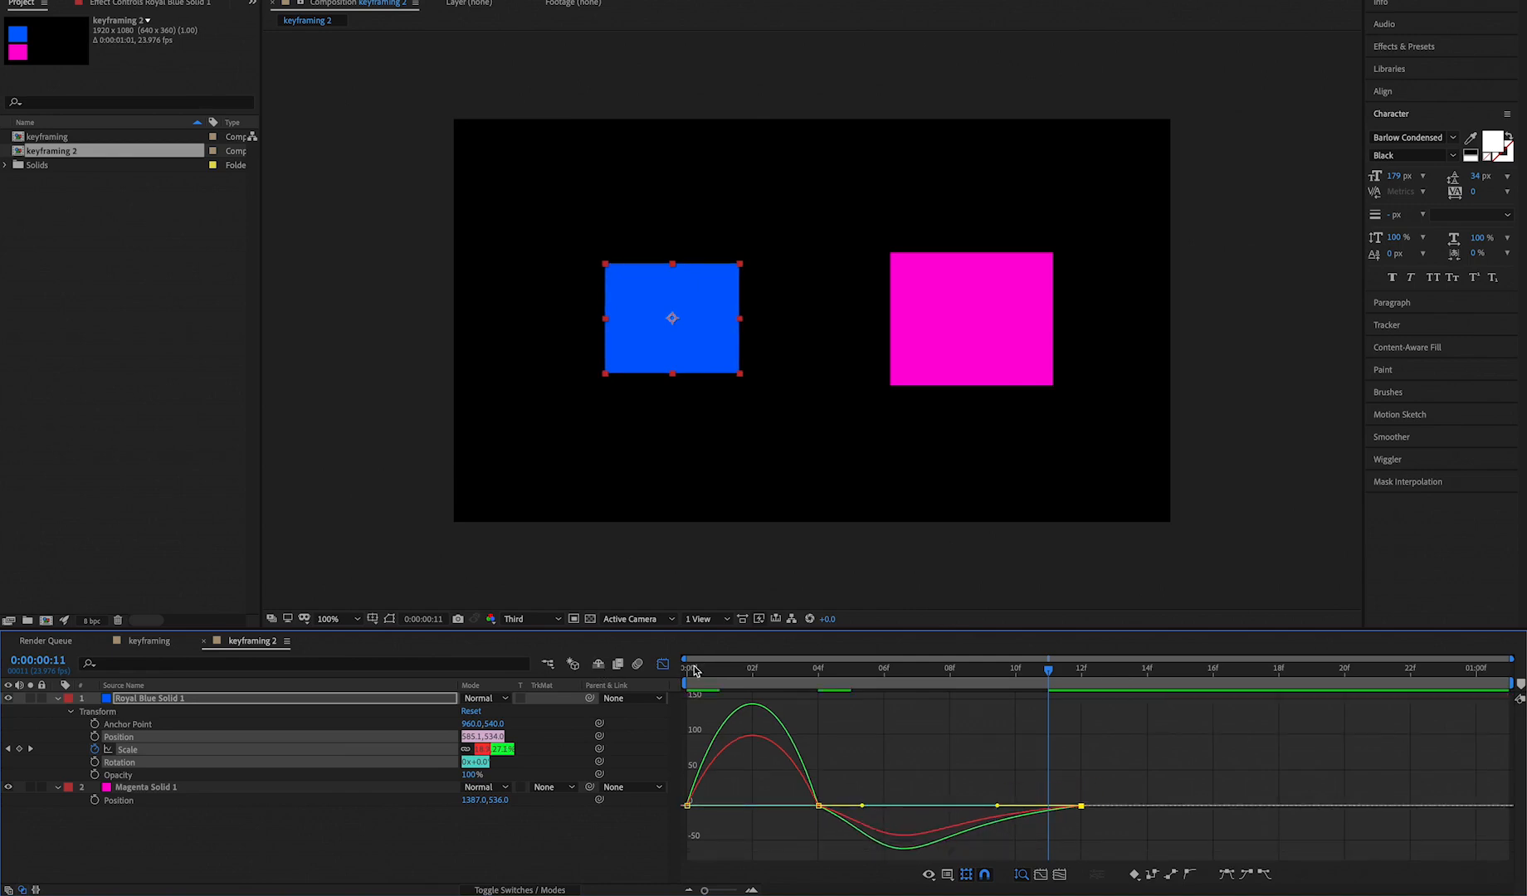
left_click(662, 664)
left_click_drag(750, 669, 529, 673)
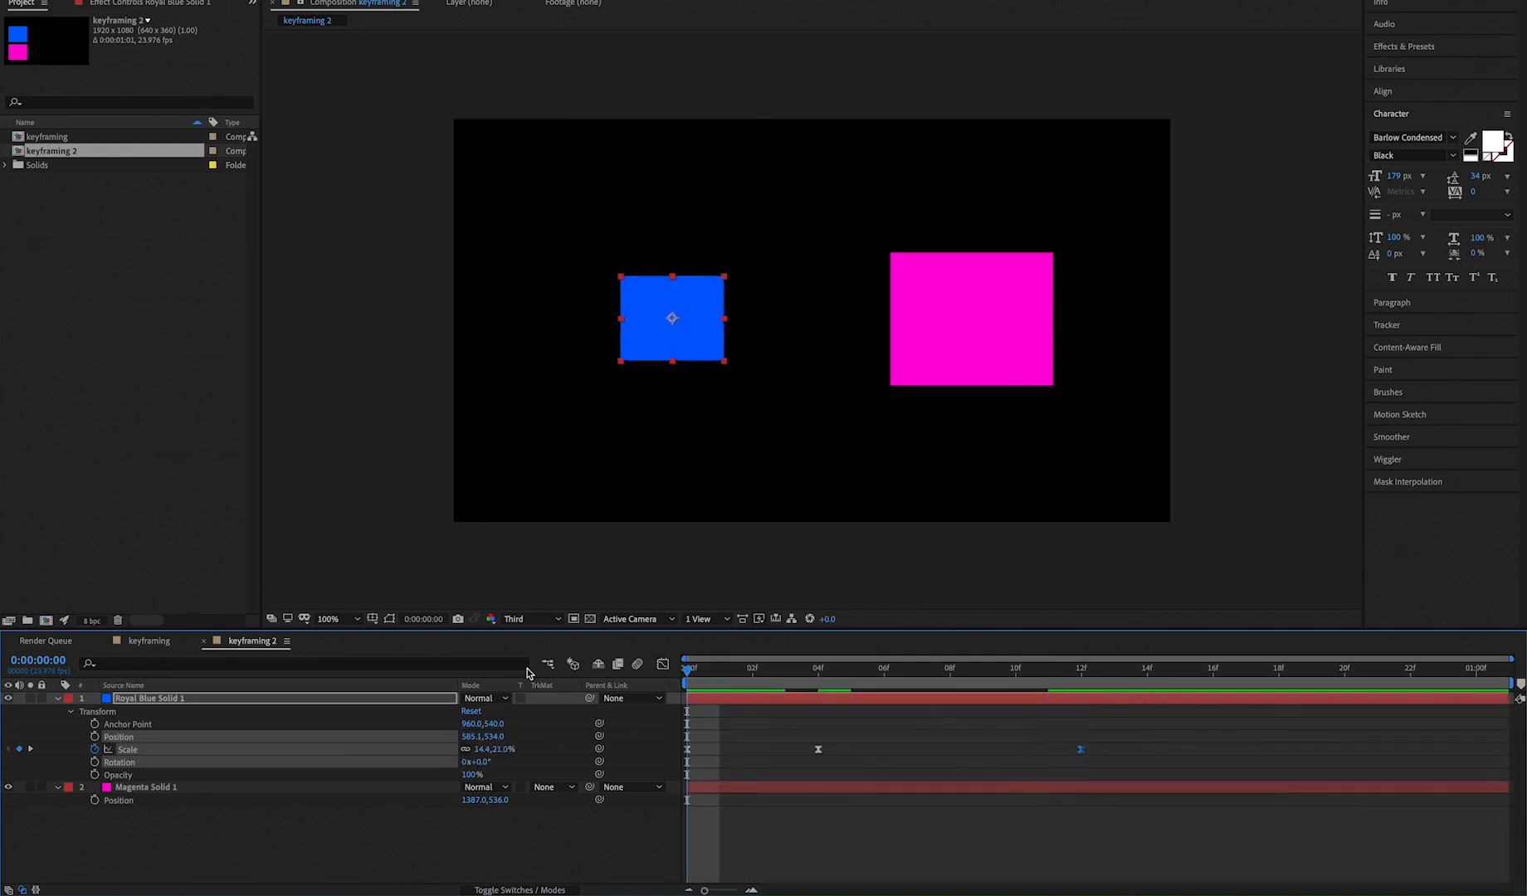
key("space")
key("space")
key("space")
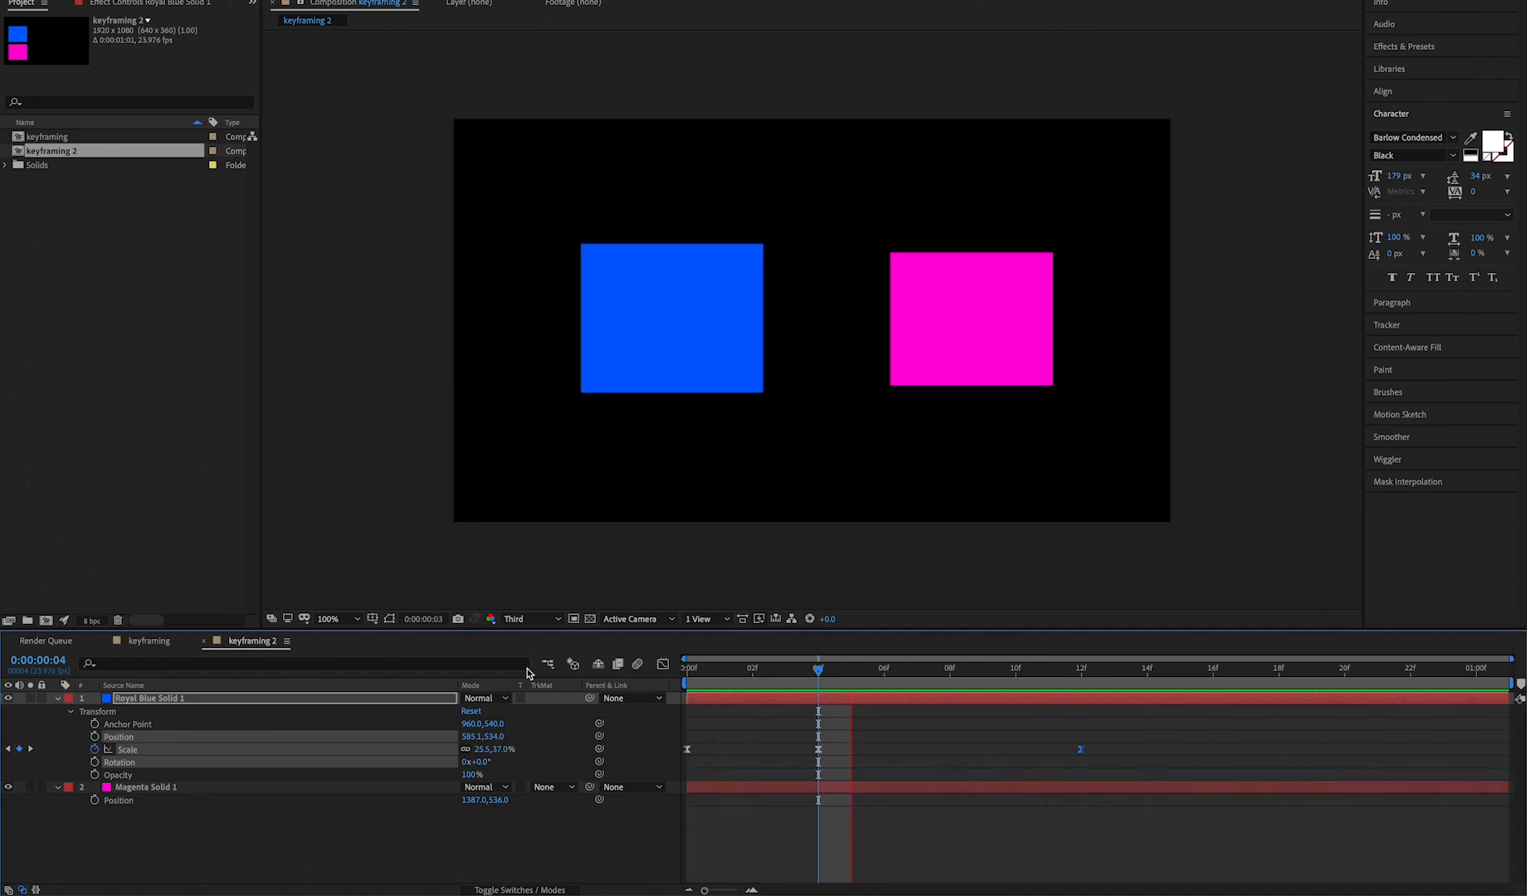
left_click(756, 762)
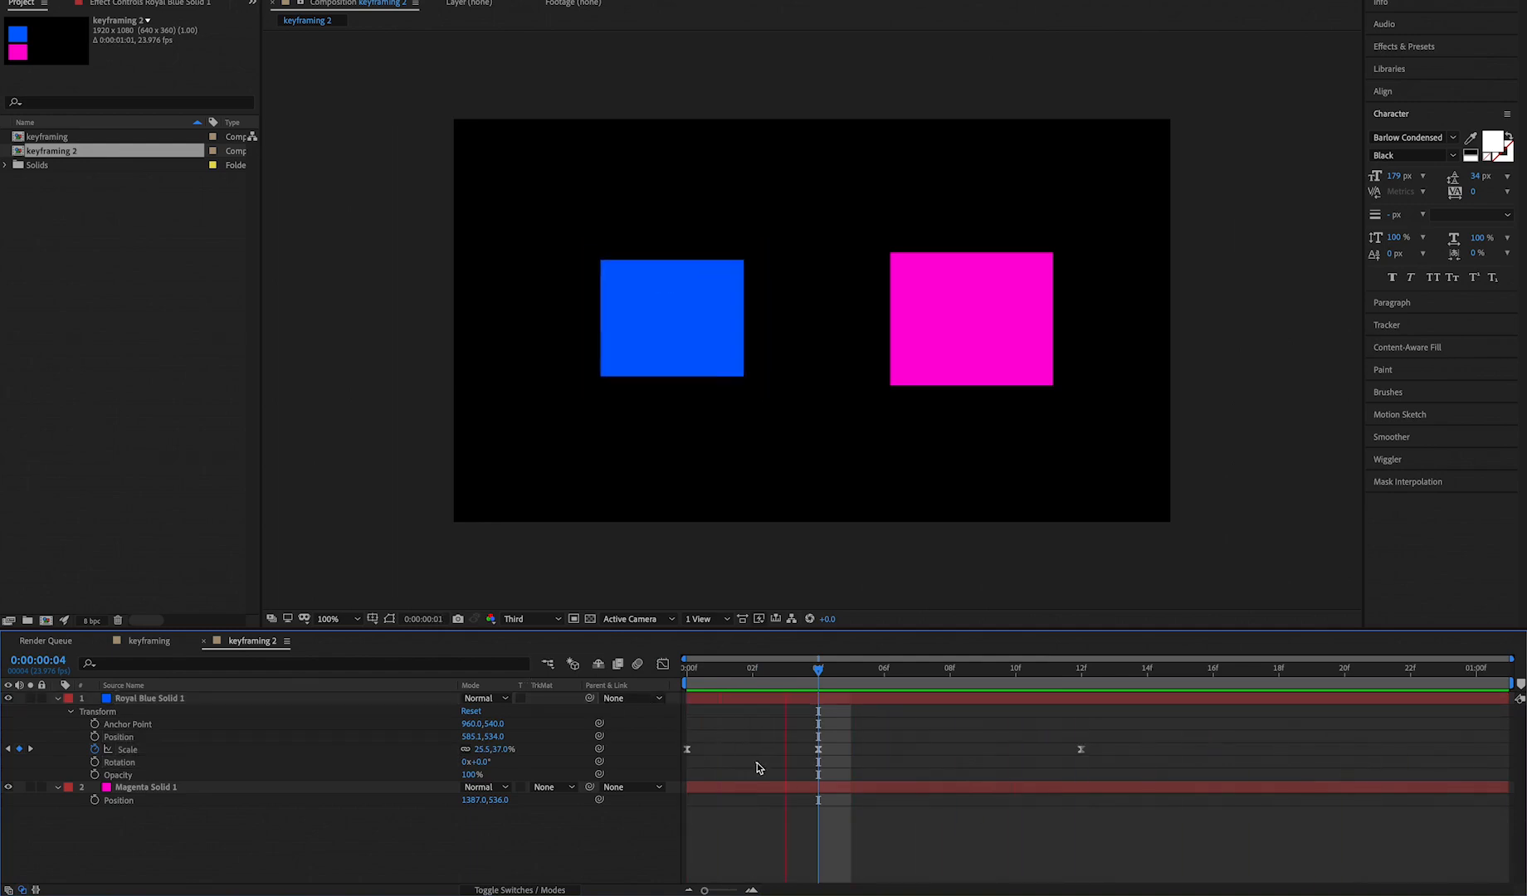
key("space")
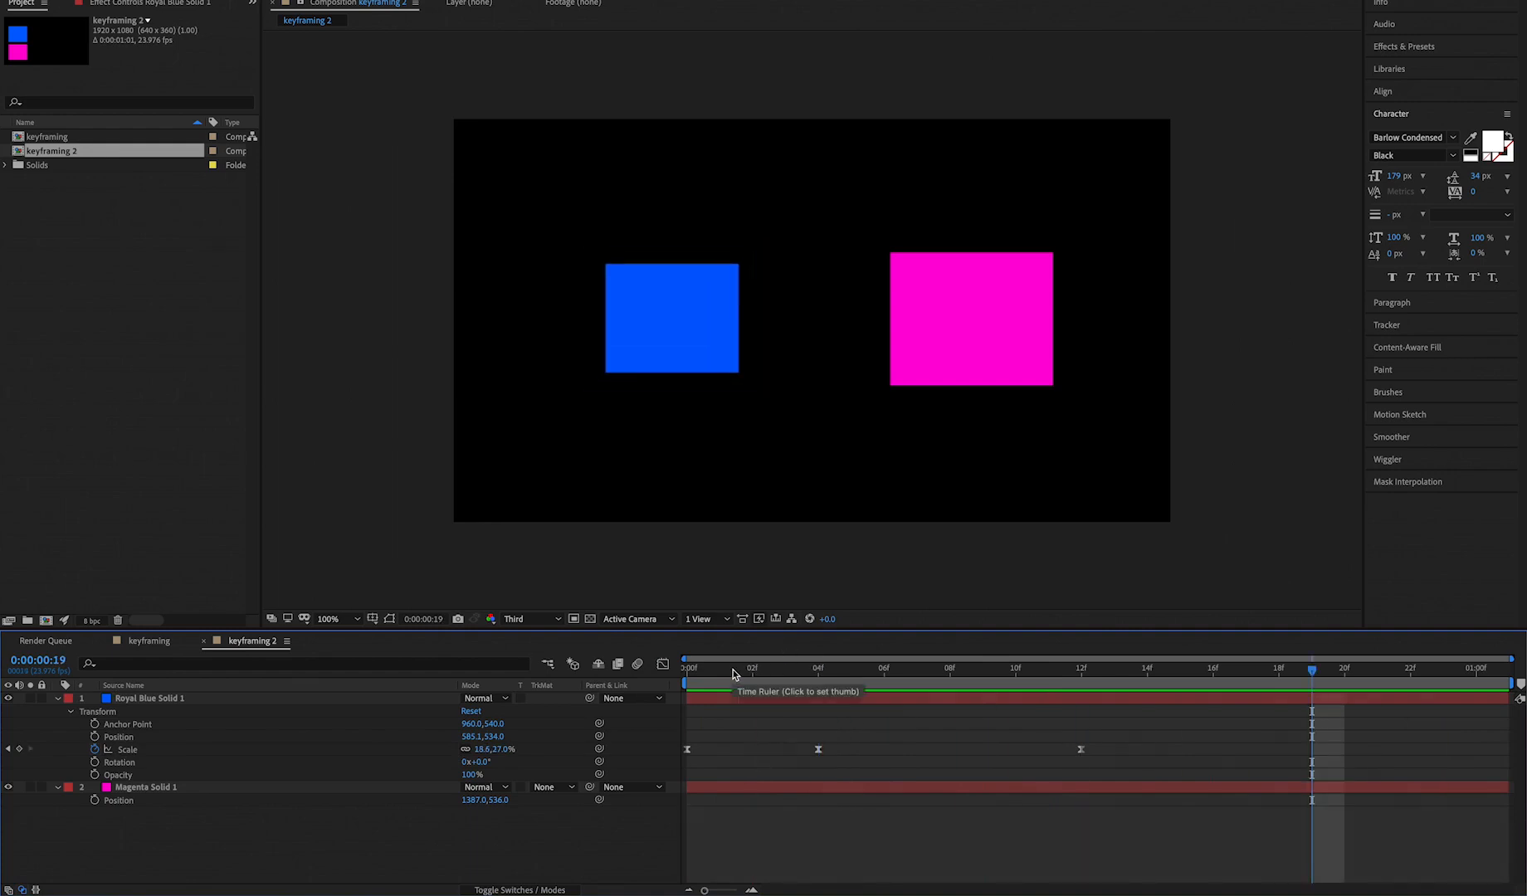
Step: Try shifting the blue solid's anchor point to its bottom edge through the Anchor Point Y value, and undo the changes
left_click(120, 726)
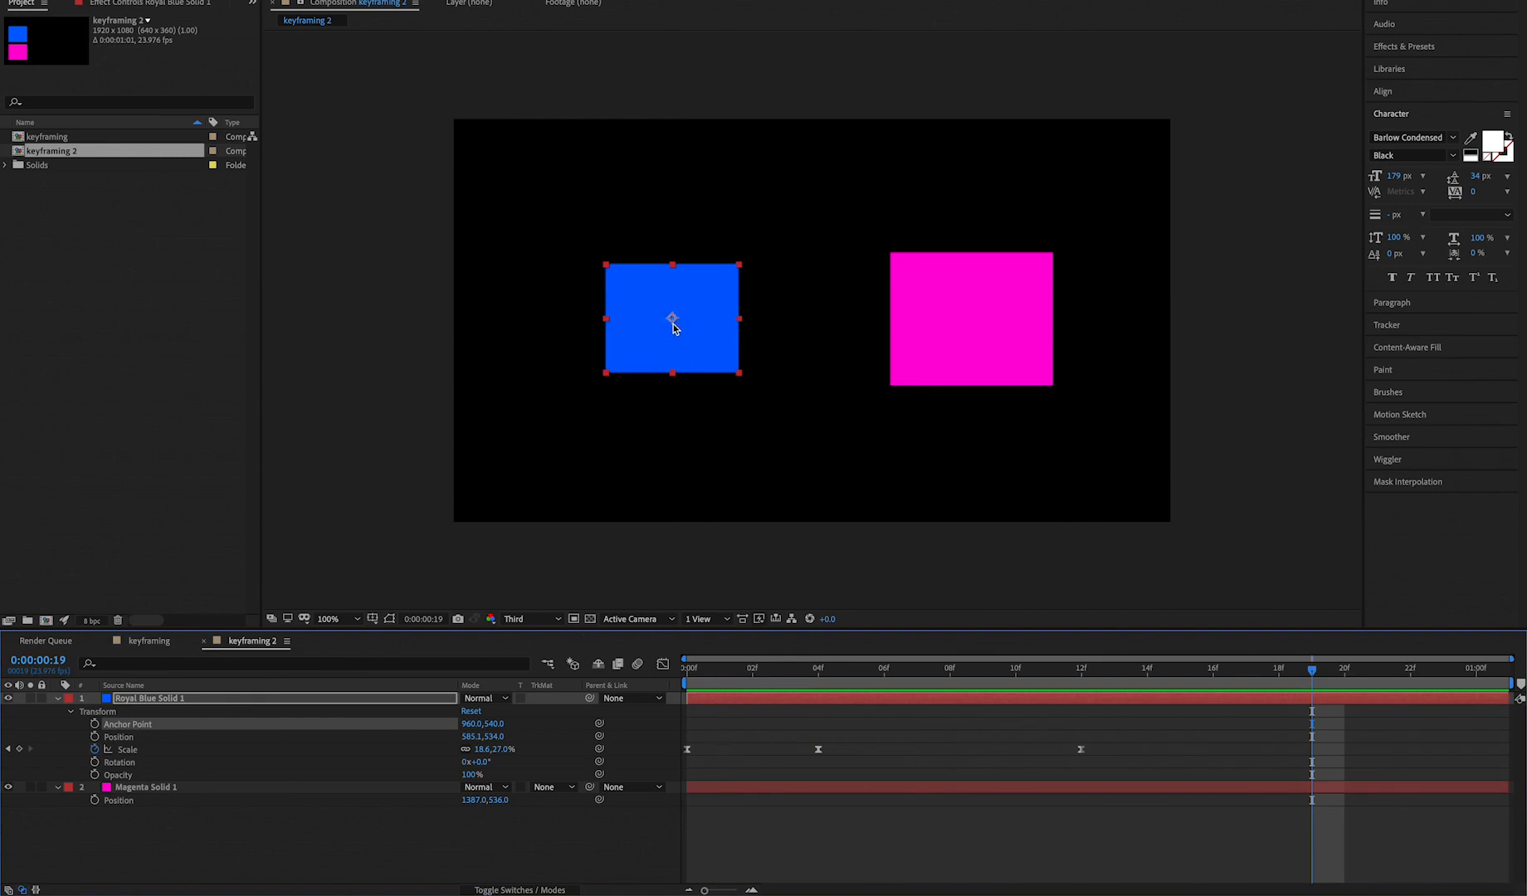
left_click_drag(722, 669, 1124, 681)
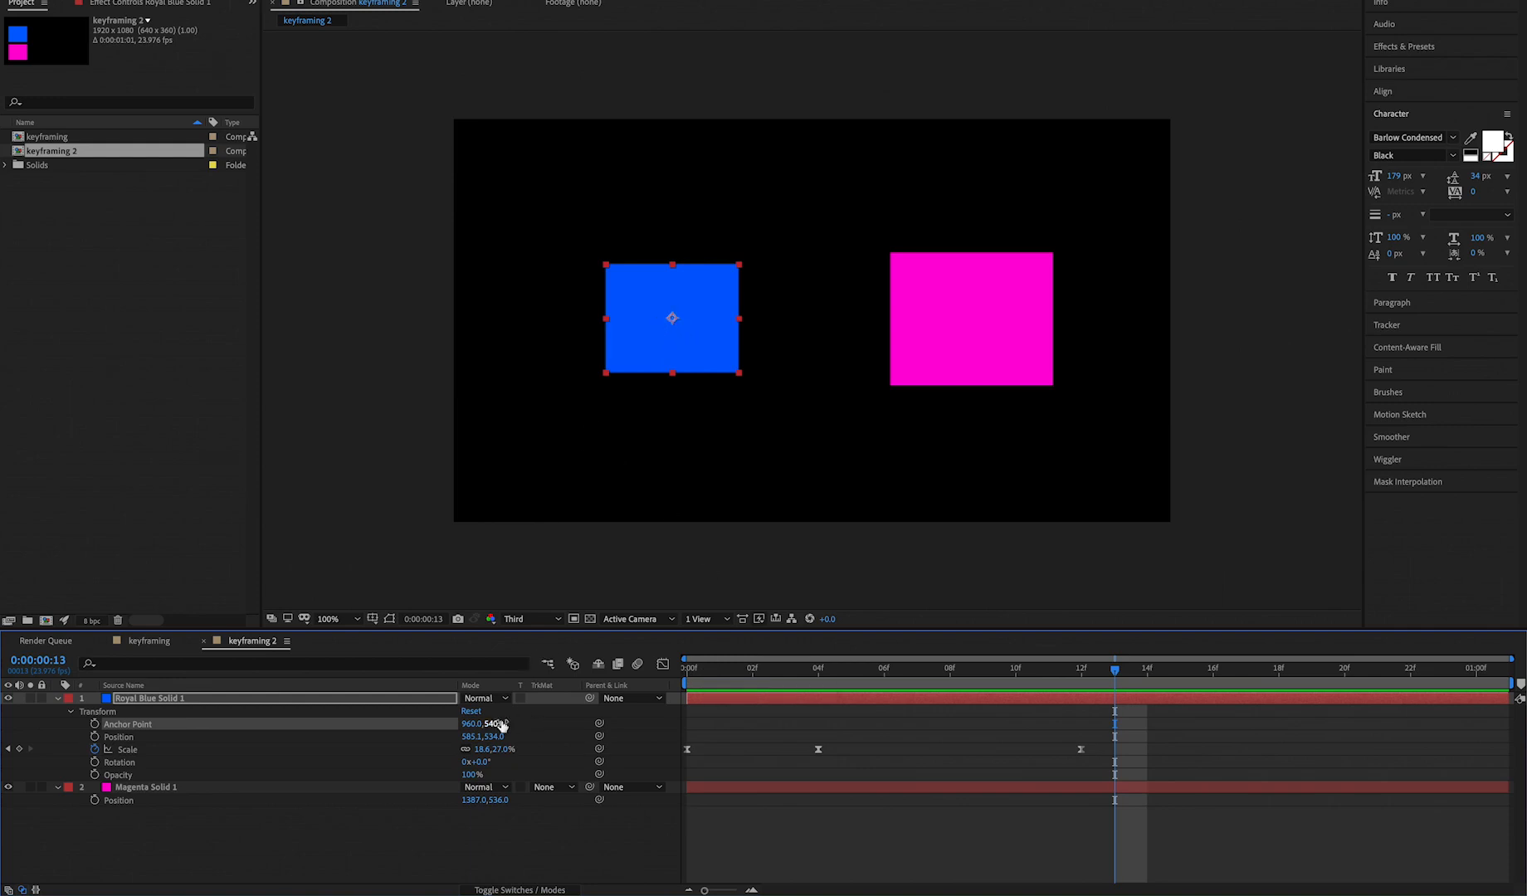
left_click_drag(495, 724, 804, 708)
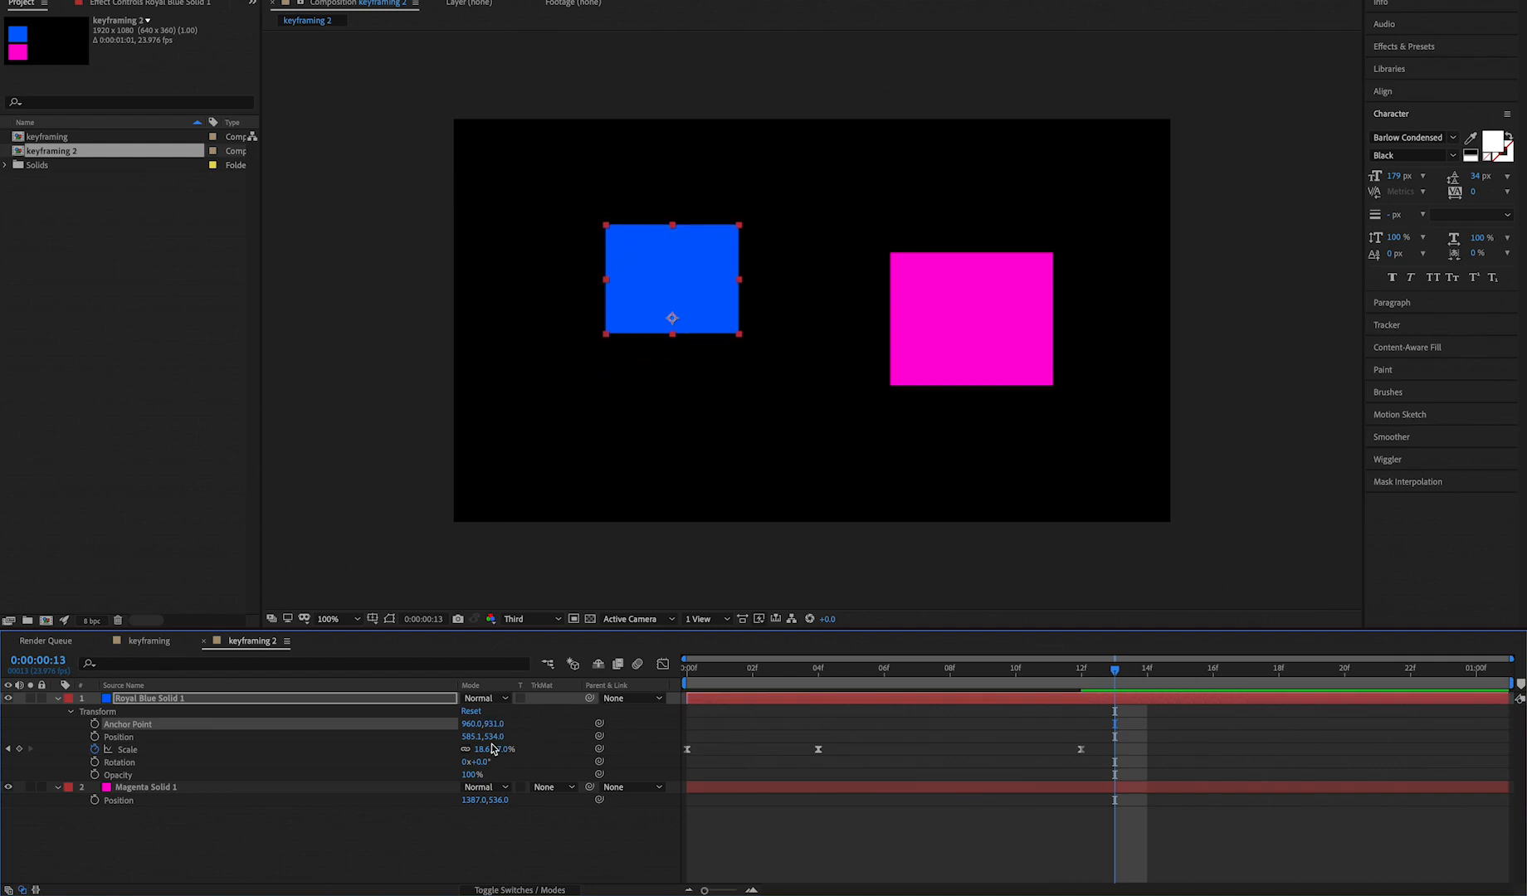
left_click_drag(495, 723, 595, 722)
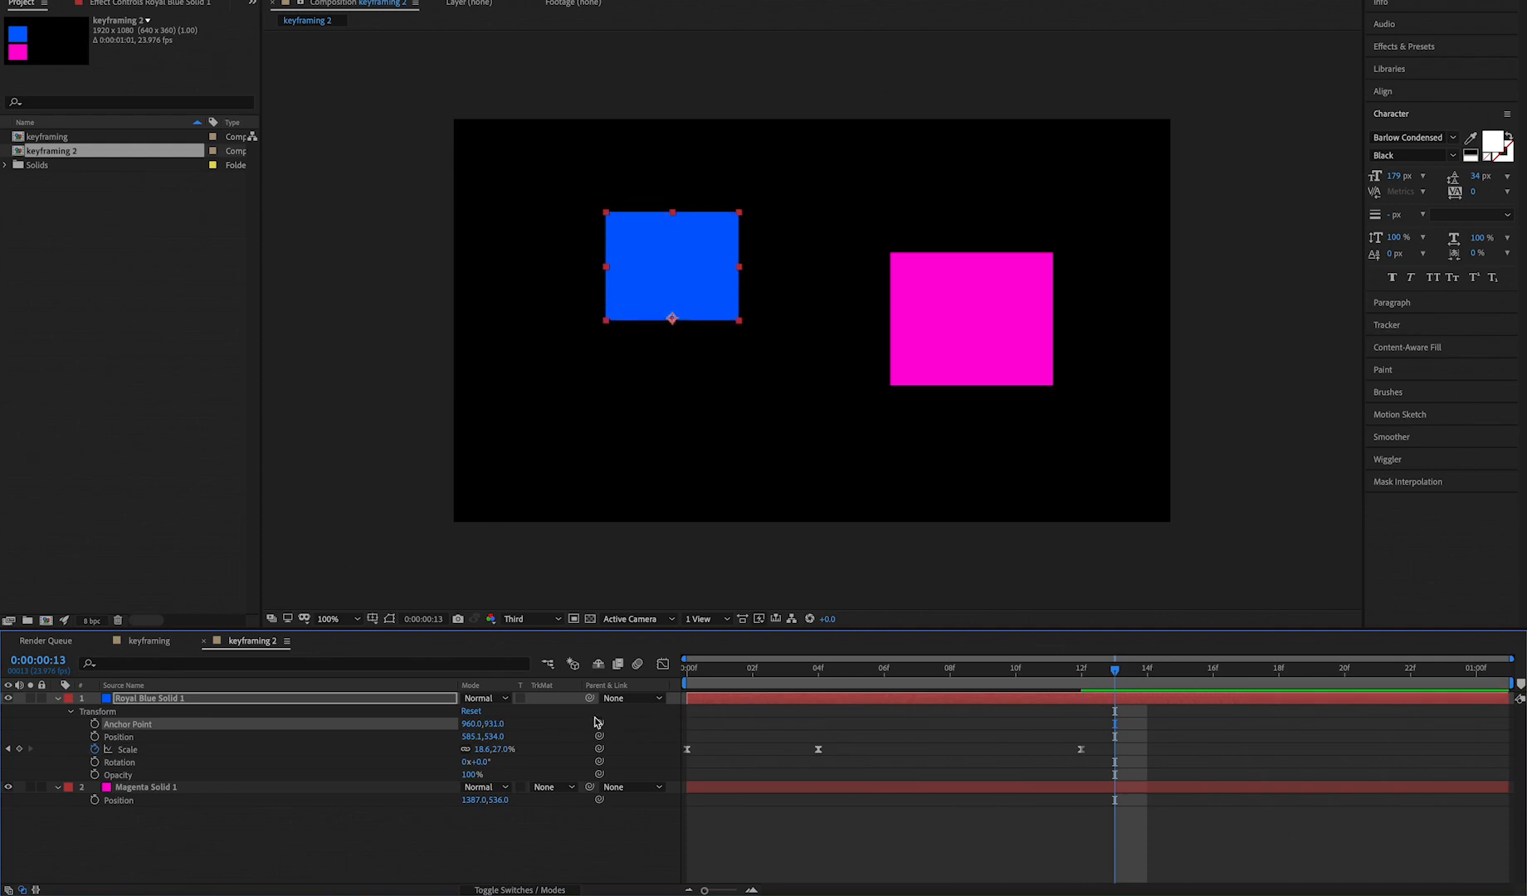
key("ctrl+z")
key("ctrl+z")
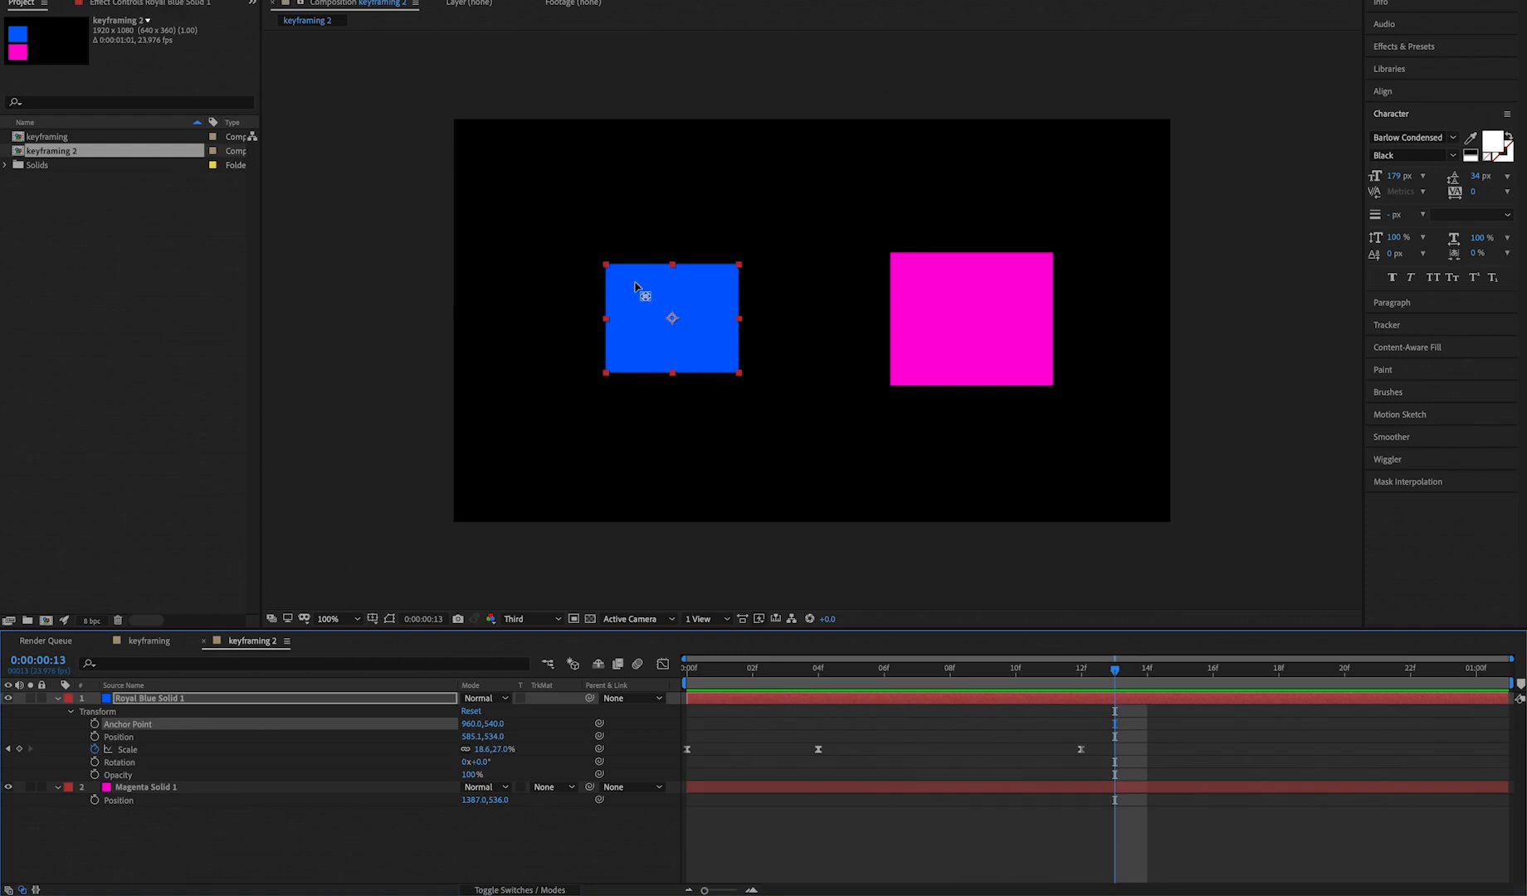
Step: Move the anchor point to the middle of the blue solid's bottom edge without shifting the solid, and preview the scaling
left_click_drag(667, 317, 673, 373)
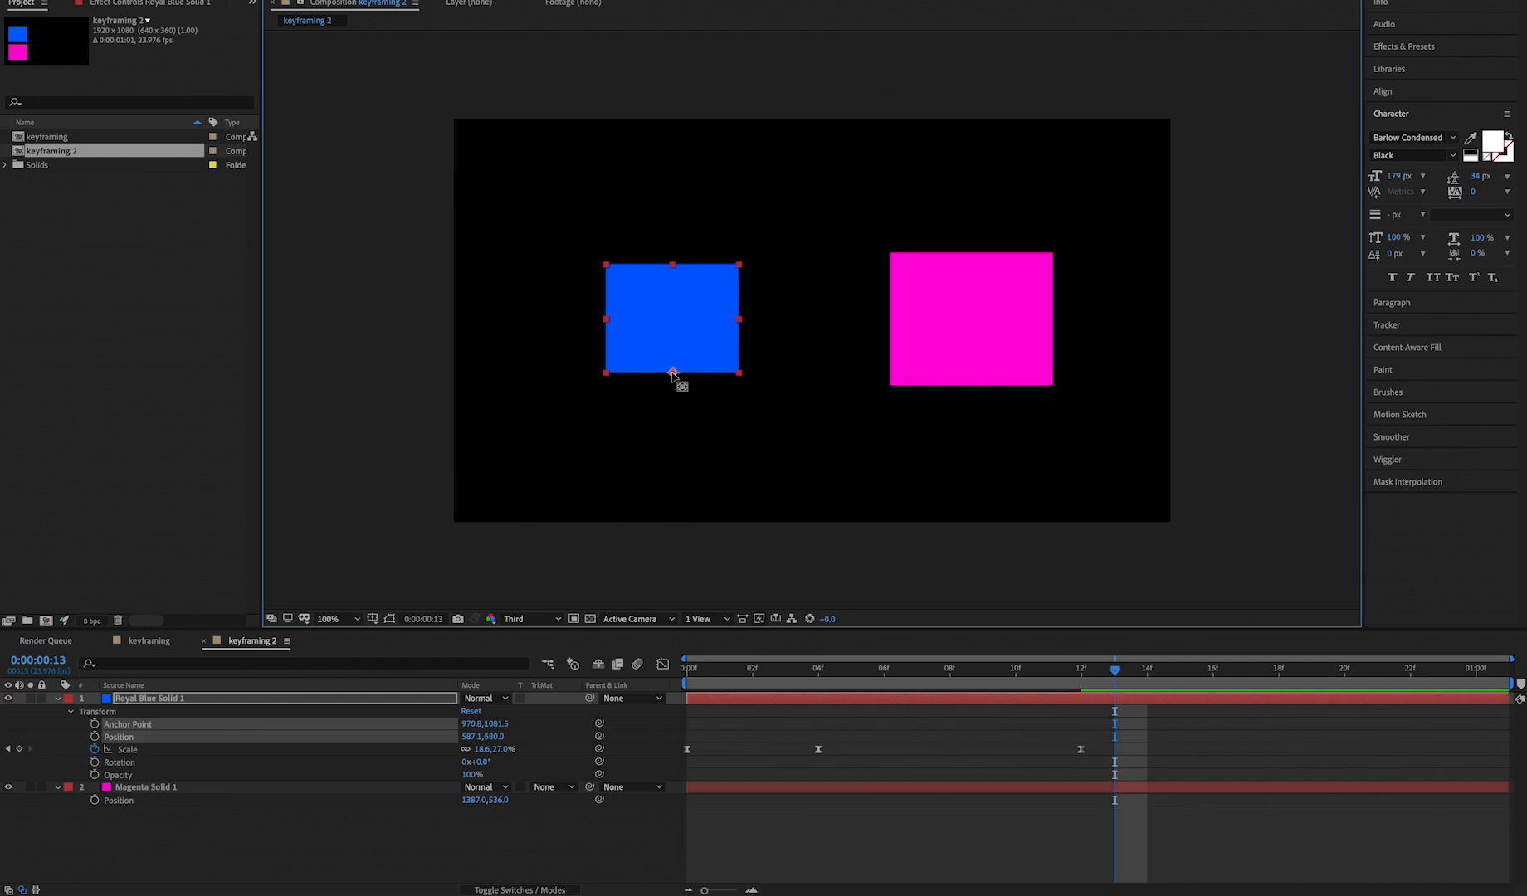
key("space")
key("space")
key("space")
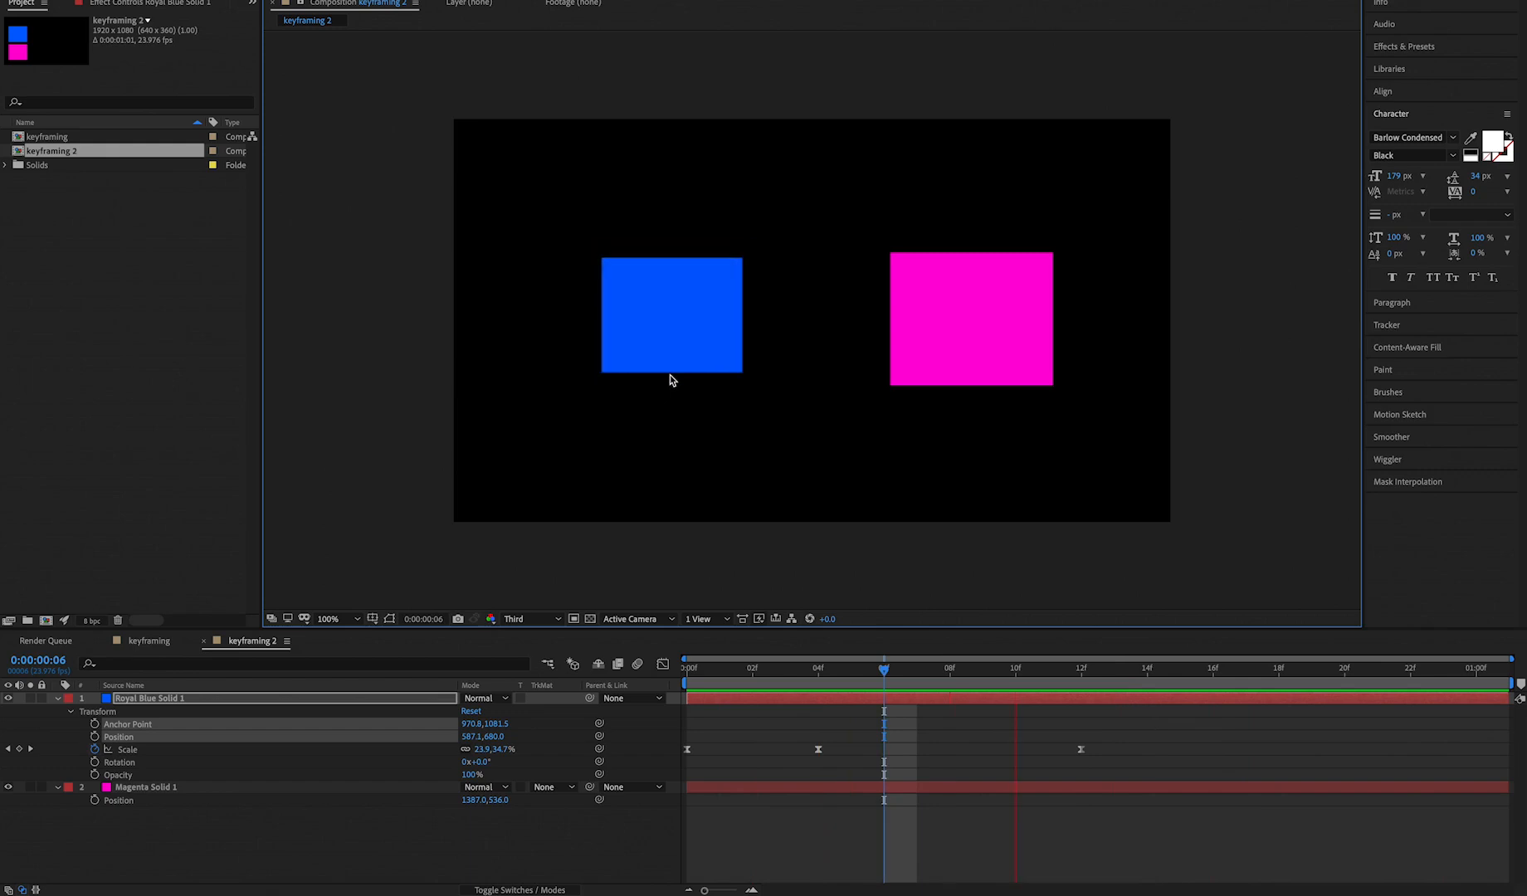
Step: Keyframe the blue solid's rotation from 0° at the first frame to 90° at frame 10, and preview the animation
key("space")
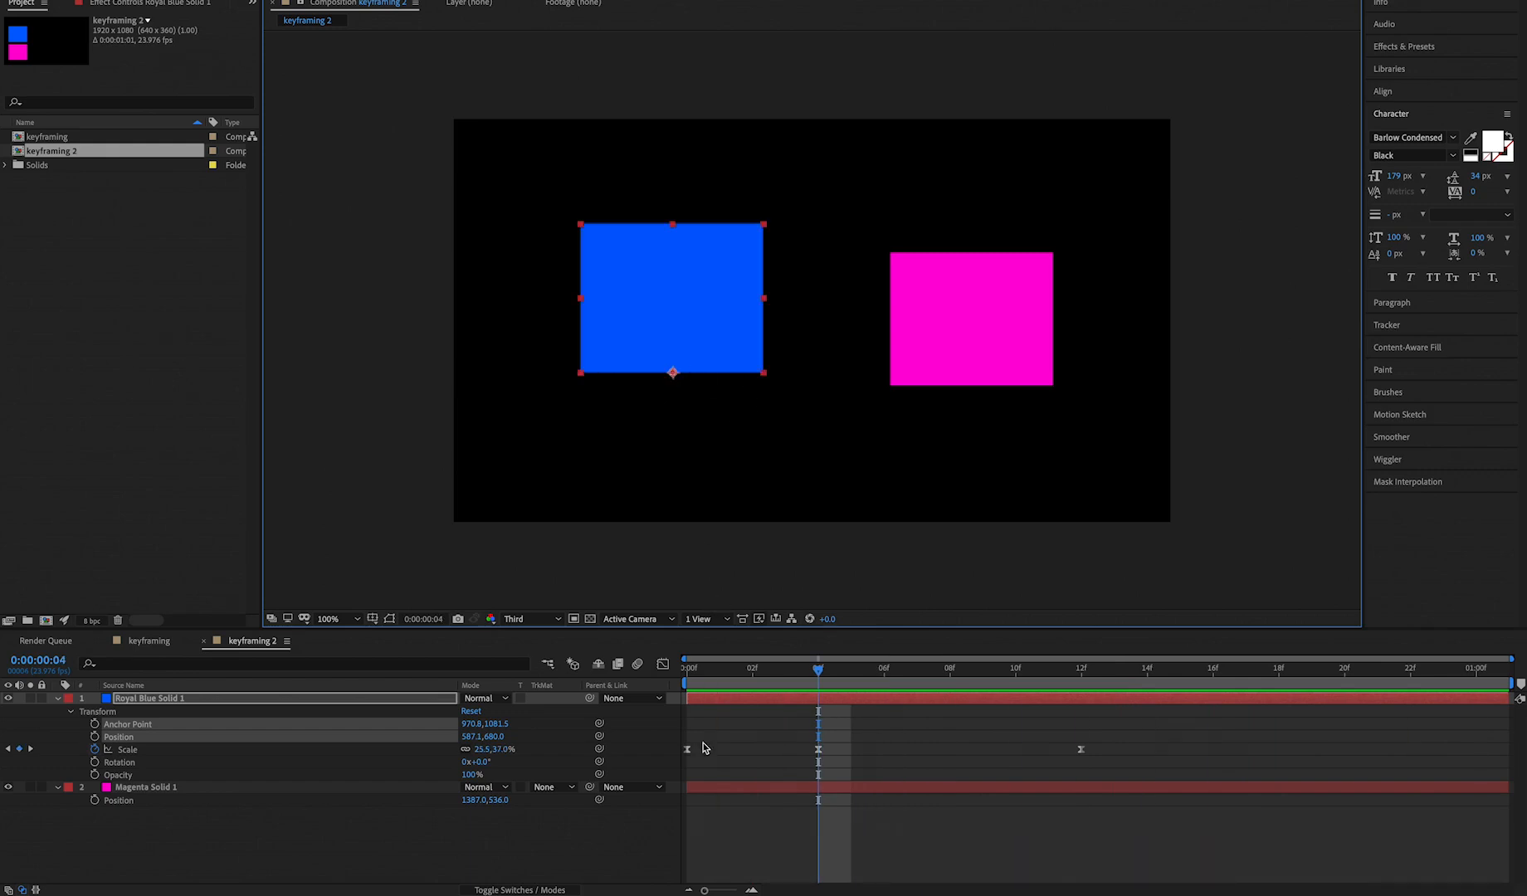
key("Home")
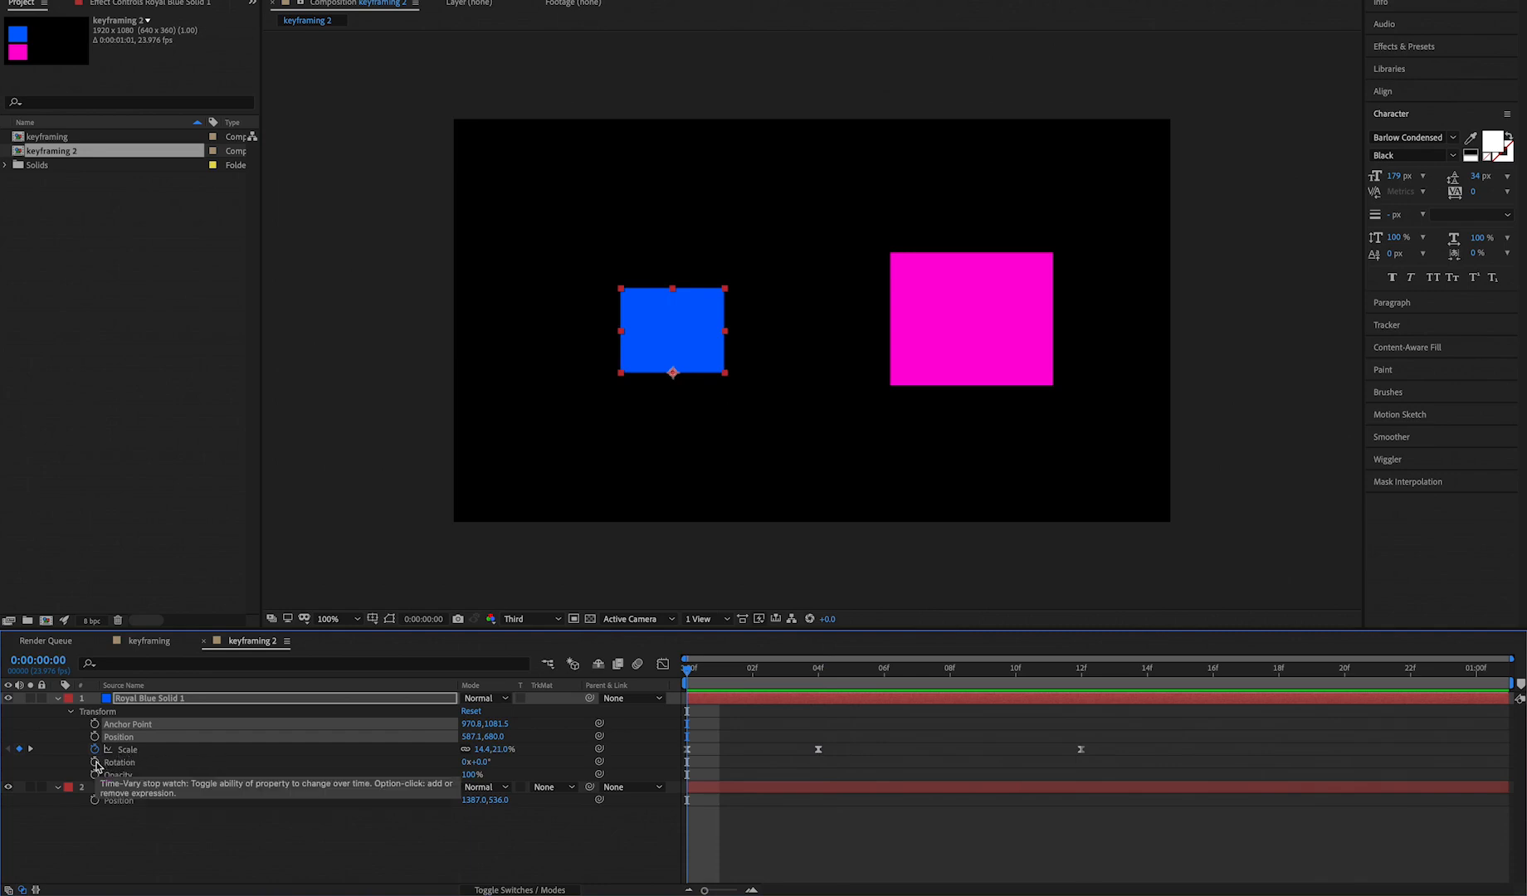
left_click(96, 762)
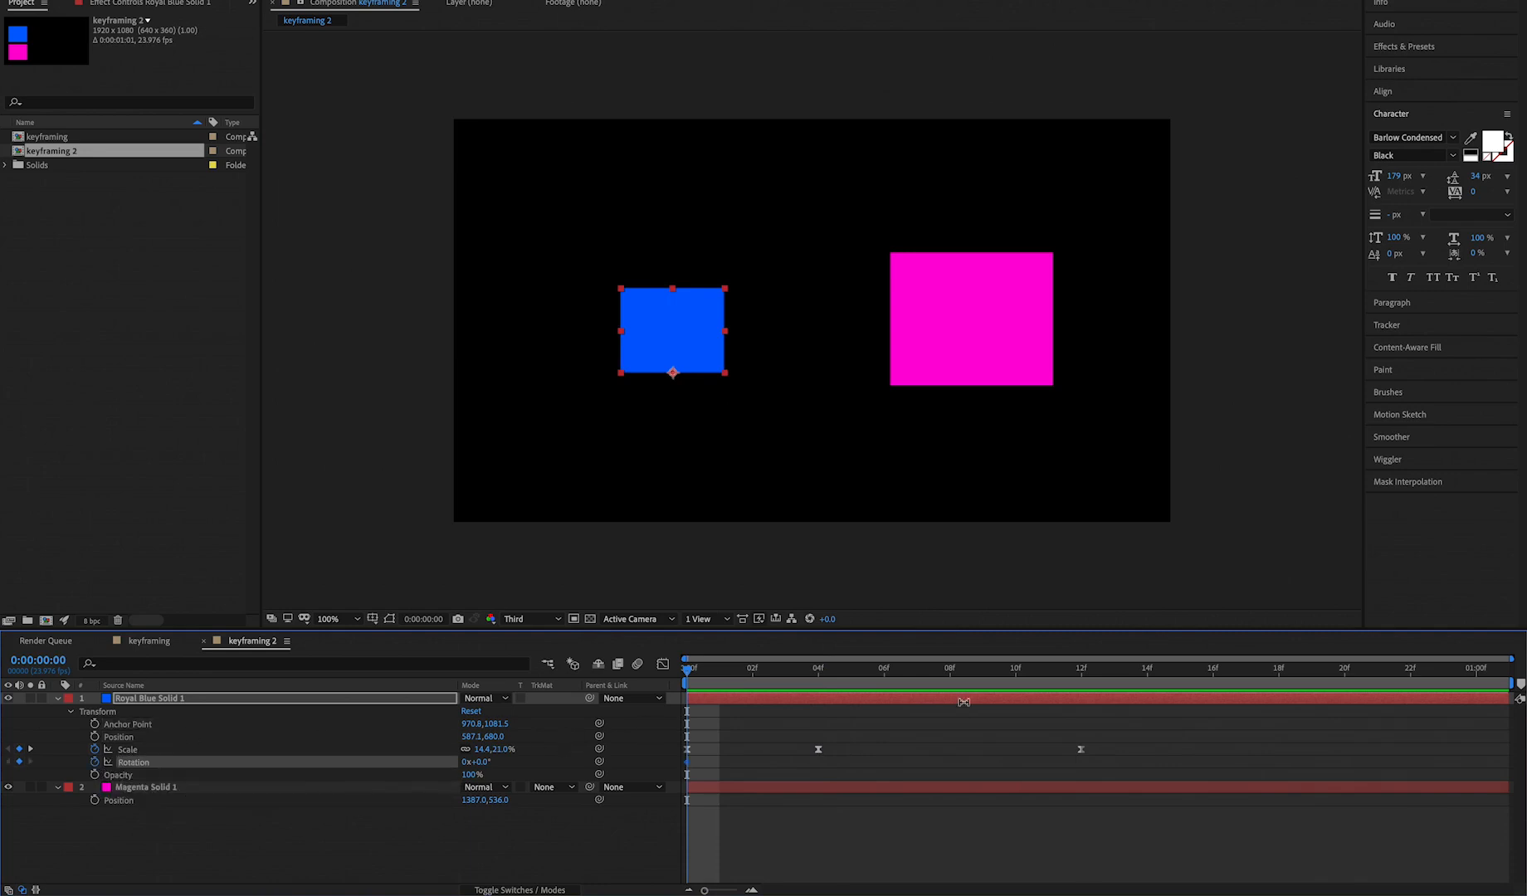
left_click(1016, 676)
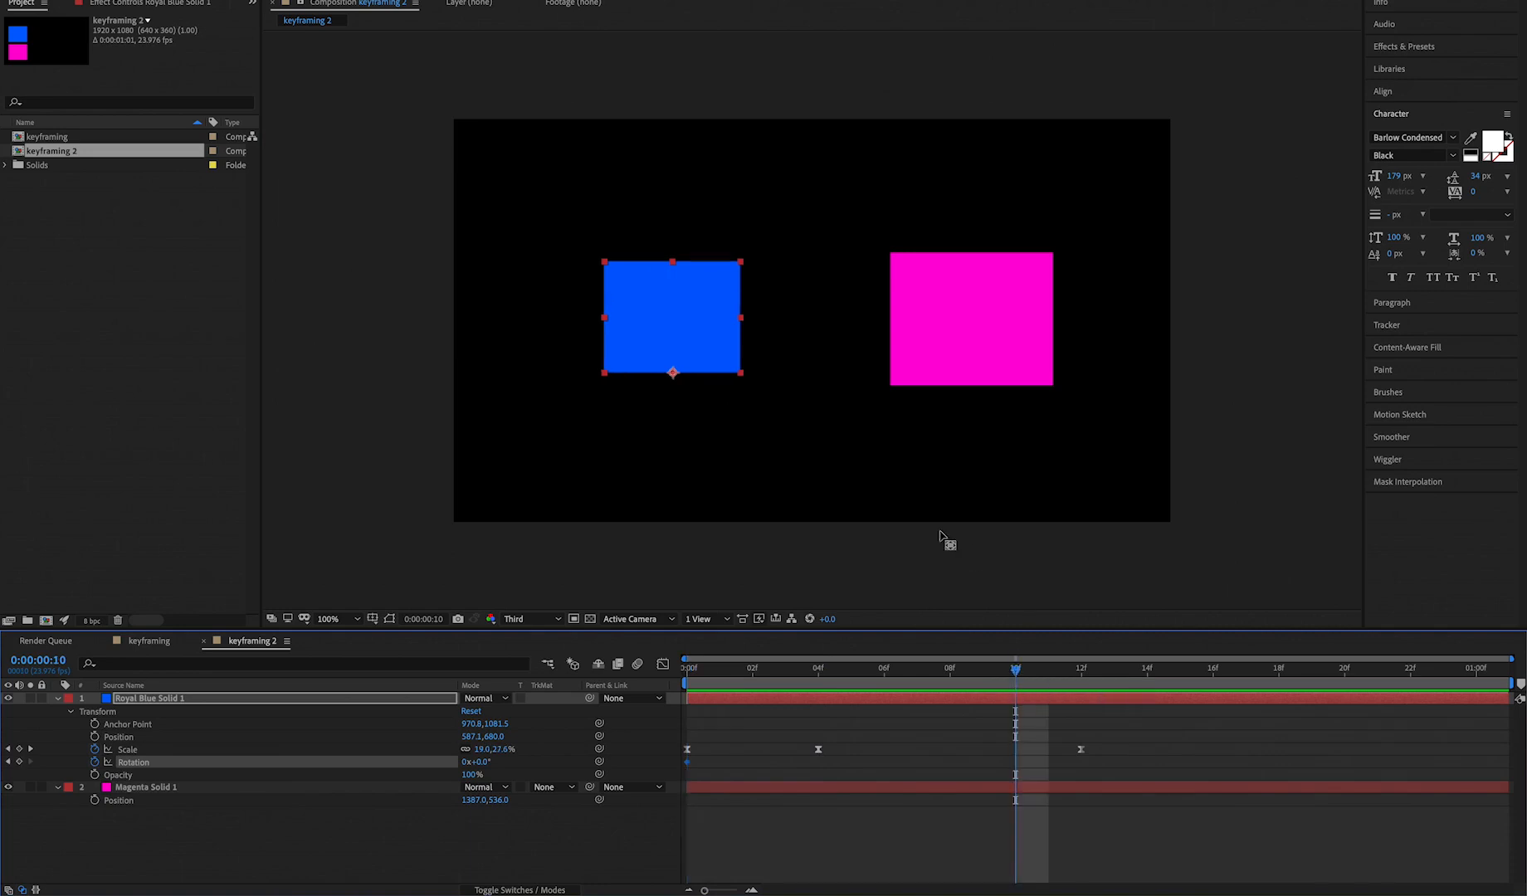
left_click(482, 764)
left_click(473, 854)
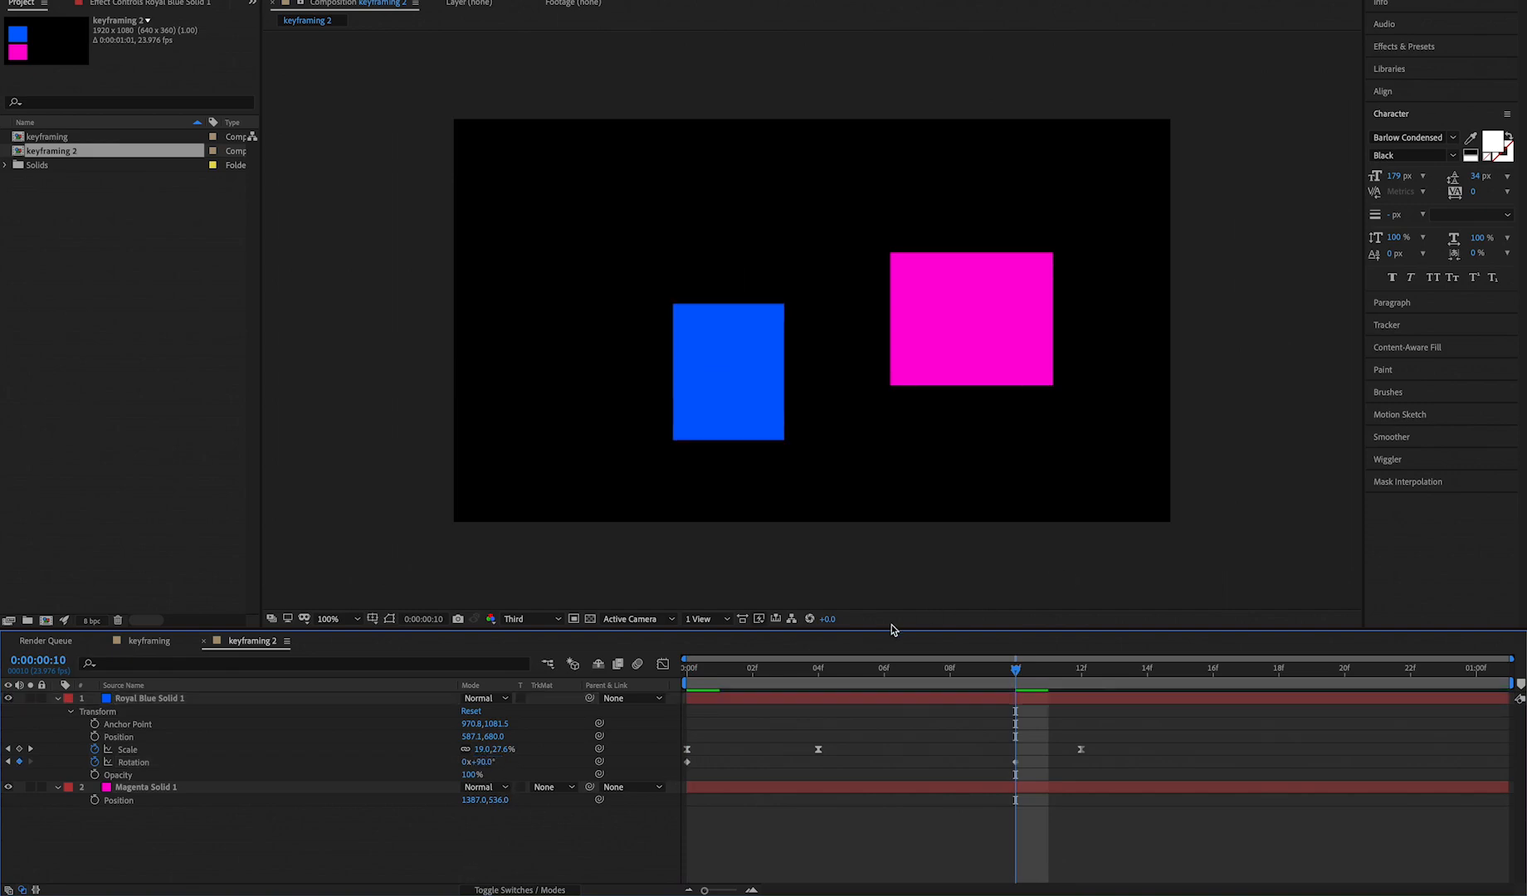
key("space")
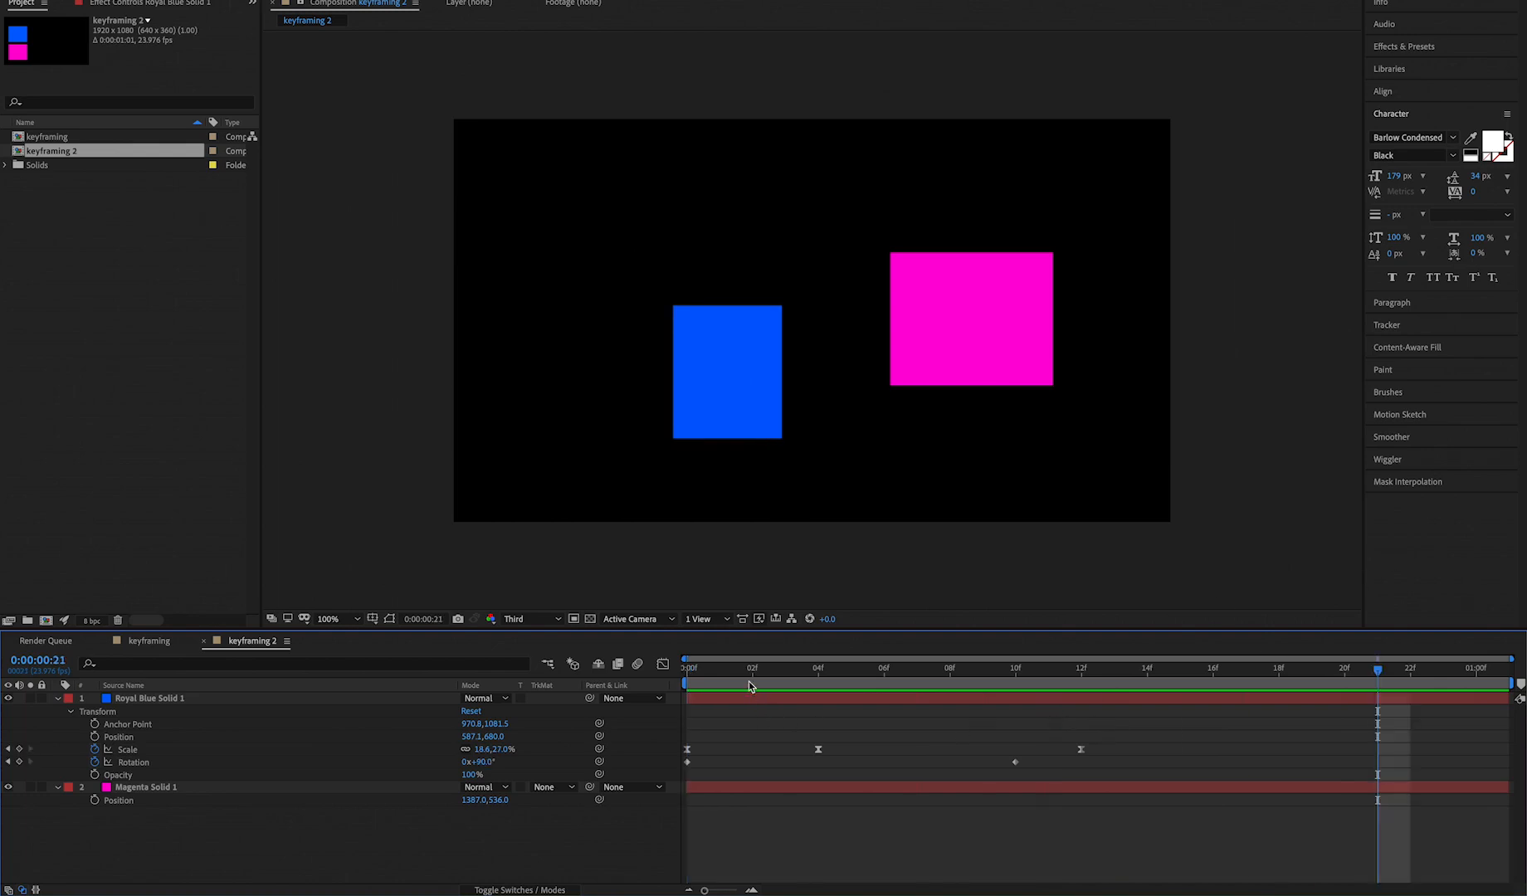
key("space")
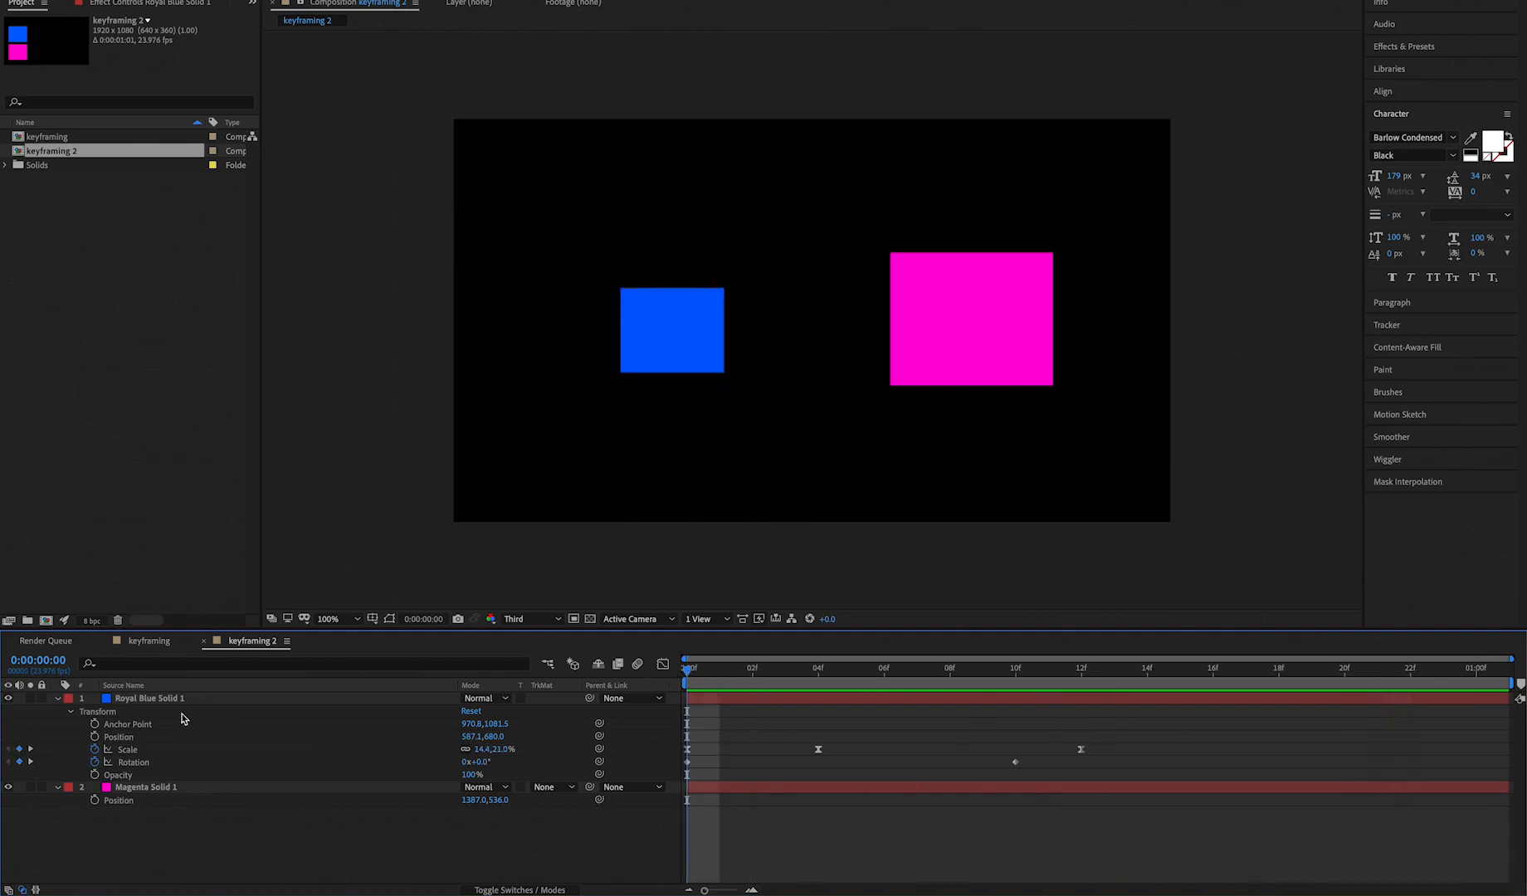
Step: Keyframe the blue solid's position from the first frame to frame 16, moving it horizontally toward the magenta solid to X 817.1, and preview the motion
left_click(94, 737)
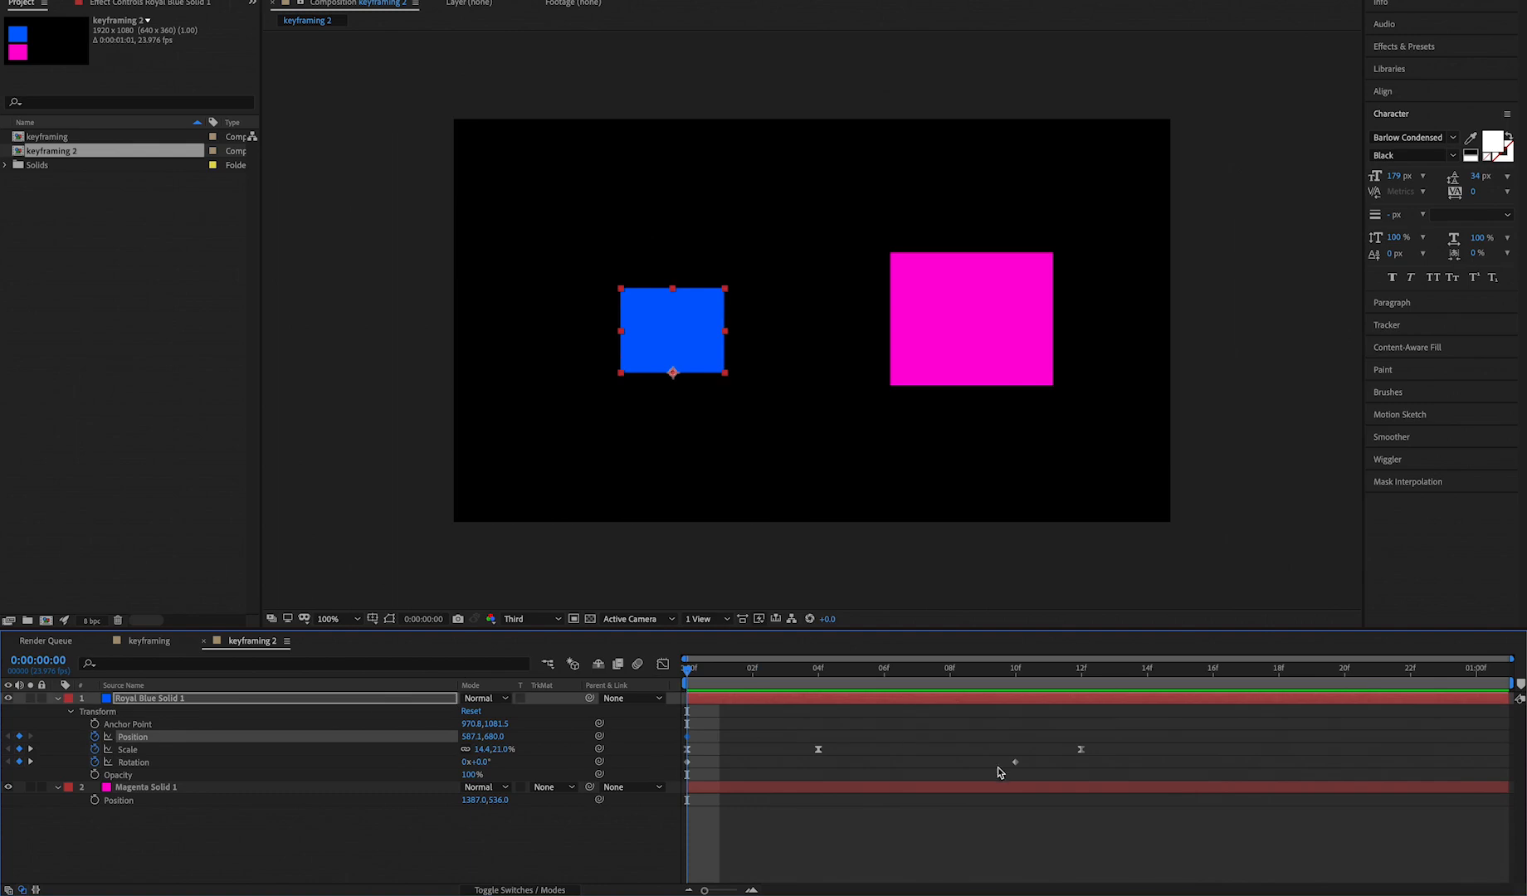
left_click(1214, 674)
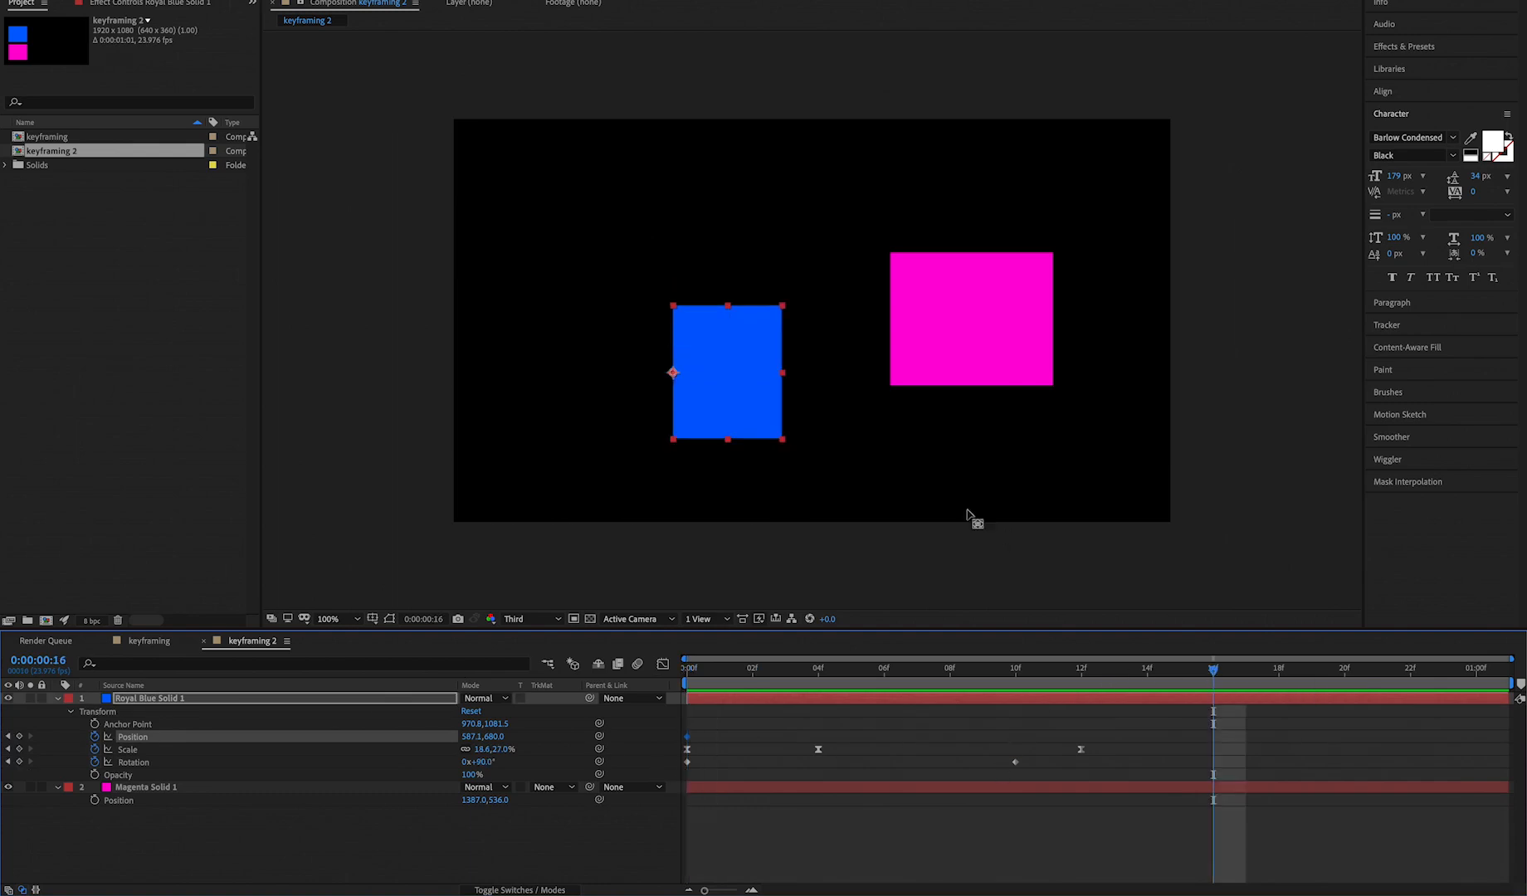
left_click(748, 384)
left_click_drag(748, 384, 834, 385)
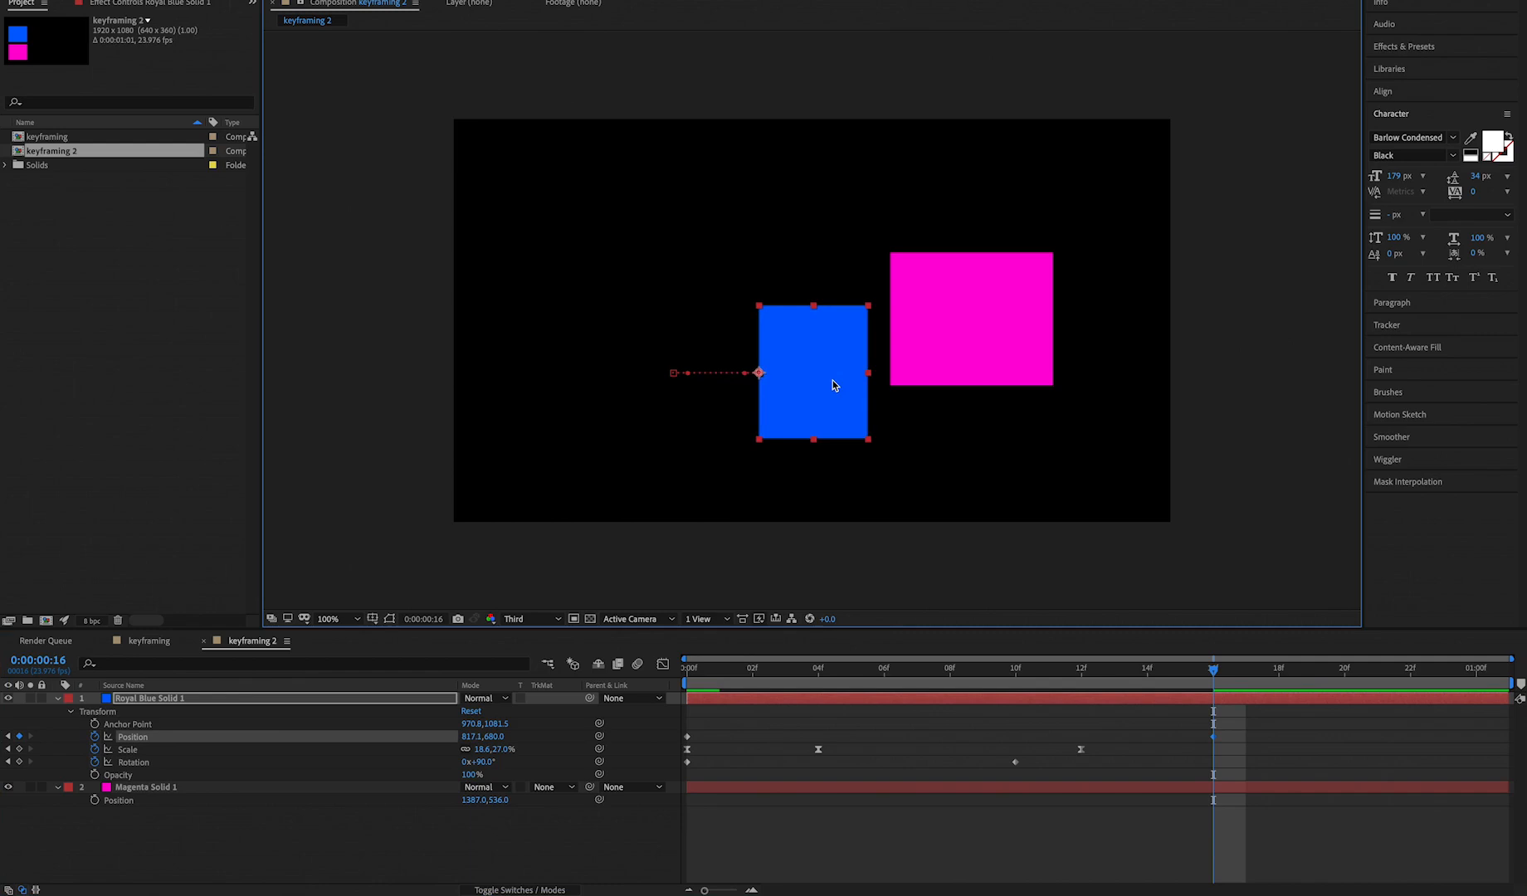
left_click_drag(705, 666, 638, 687)
key("space")
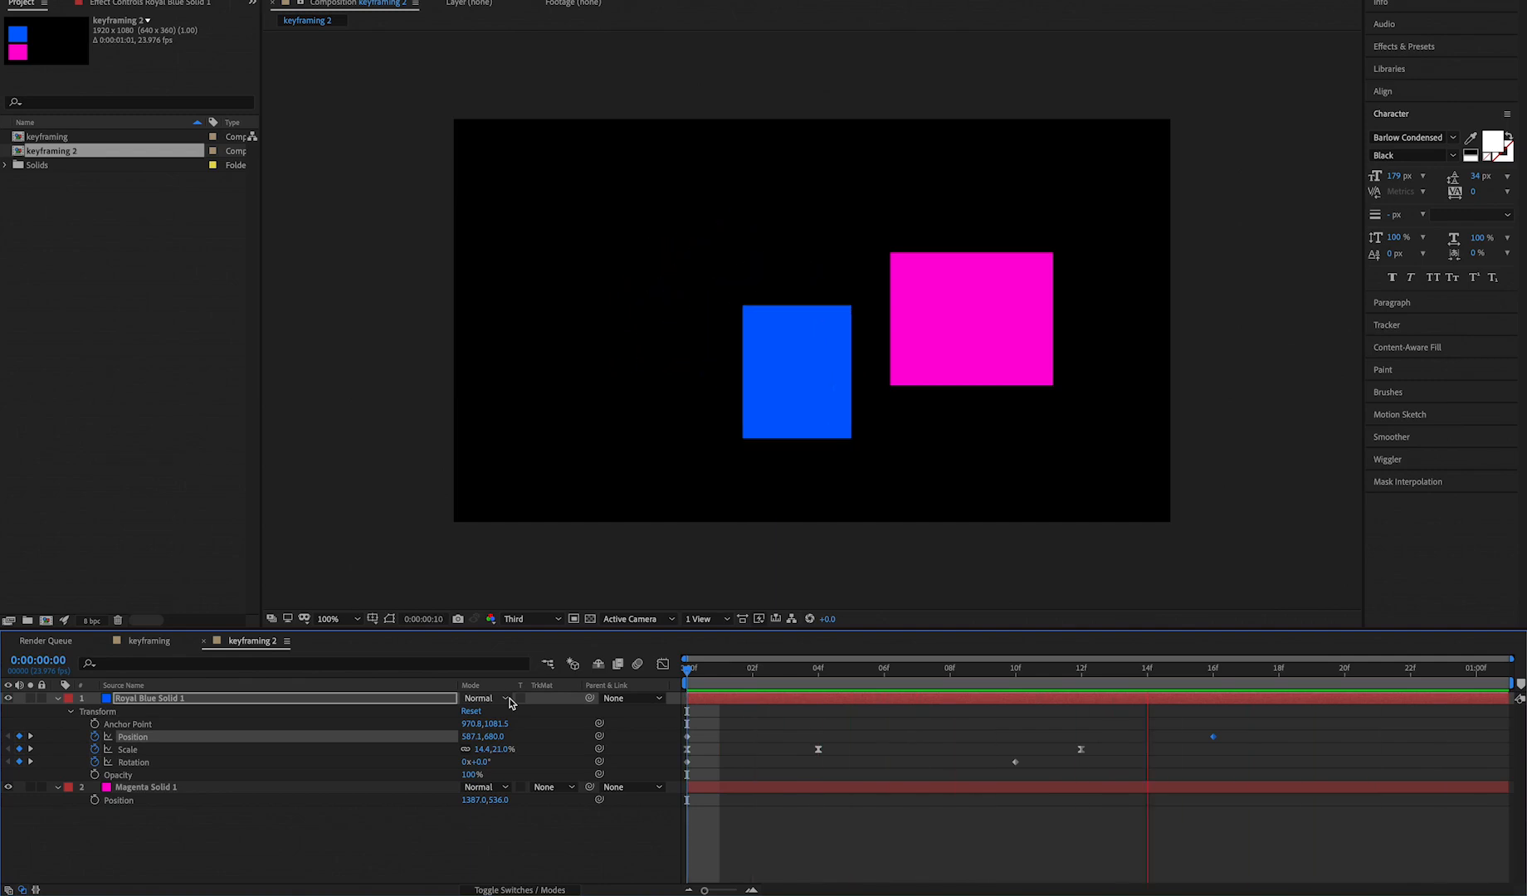
key("space")
left_click(707, 682)
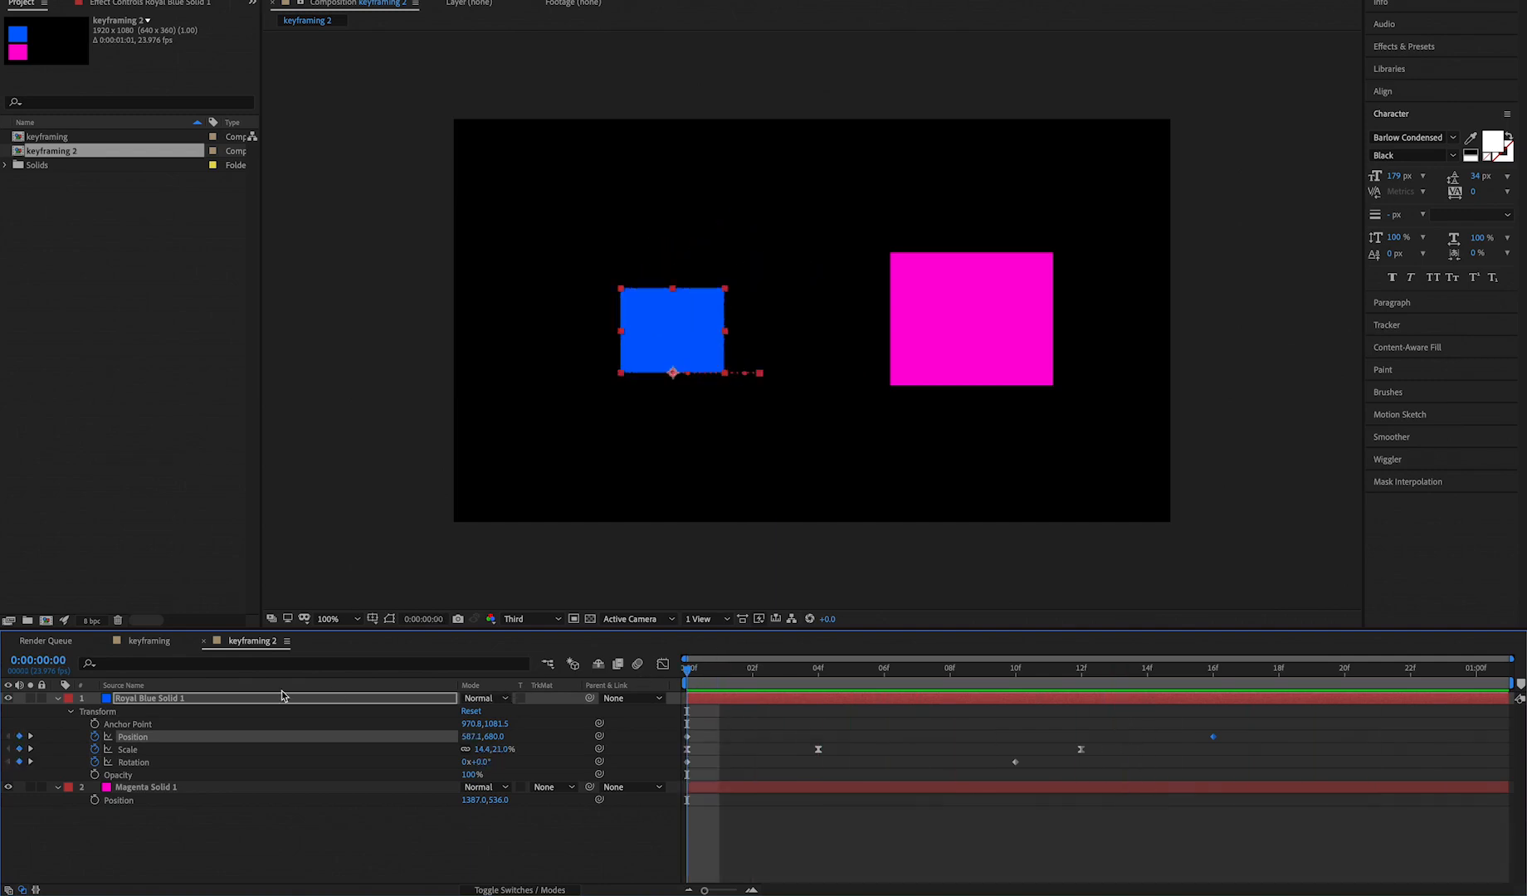
Step: Keyframe the blue solid's opacity from 100% at the first frame to a partly transparent value at frame 16, and preview the fade
left_click(95, 775)
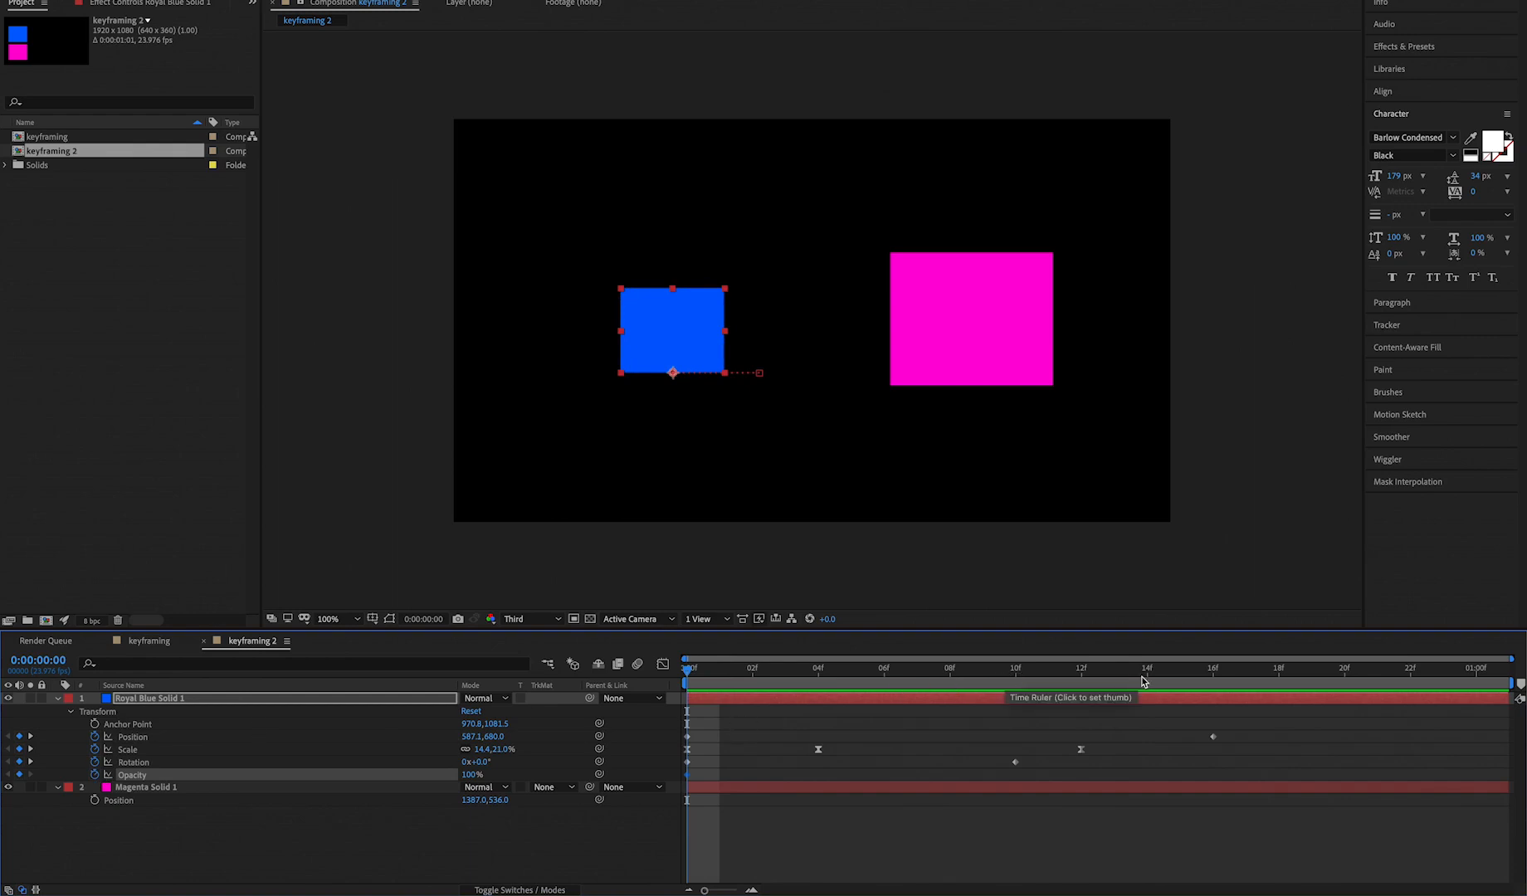
left_click(1214, 679)
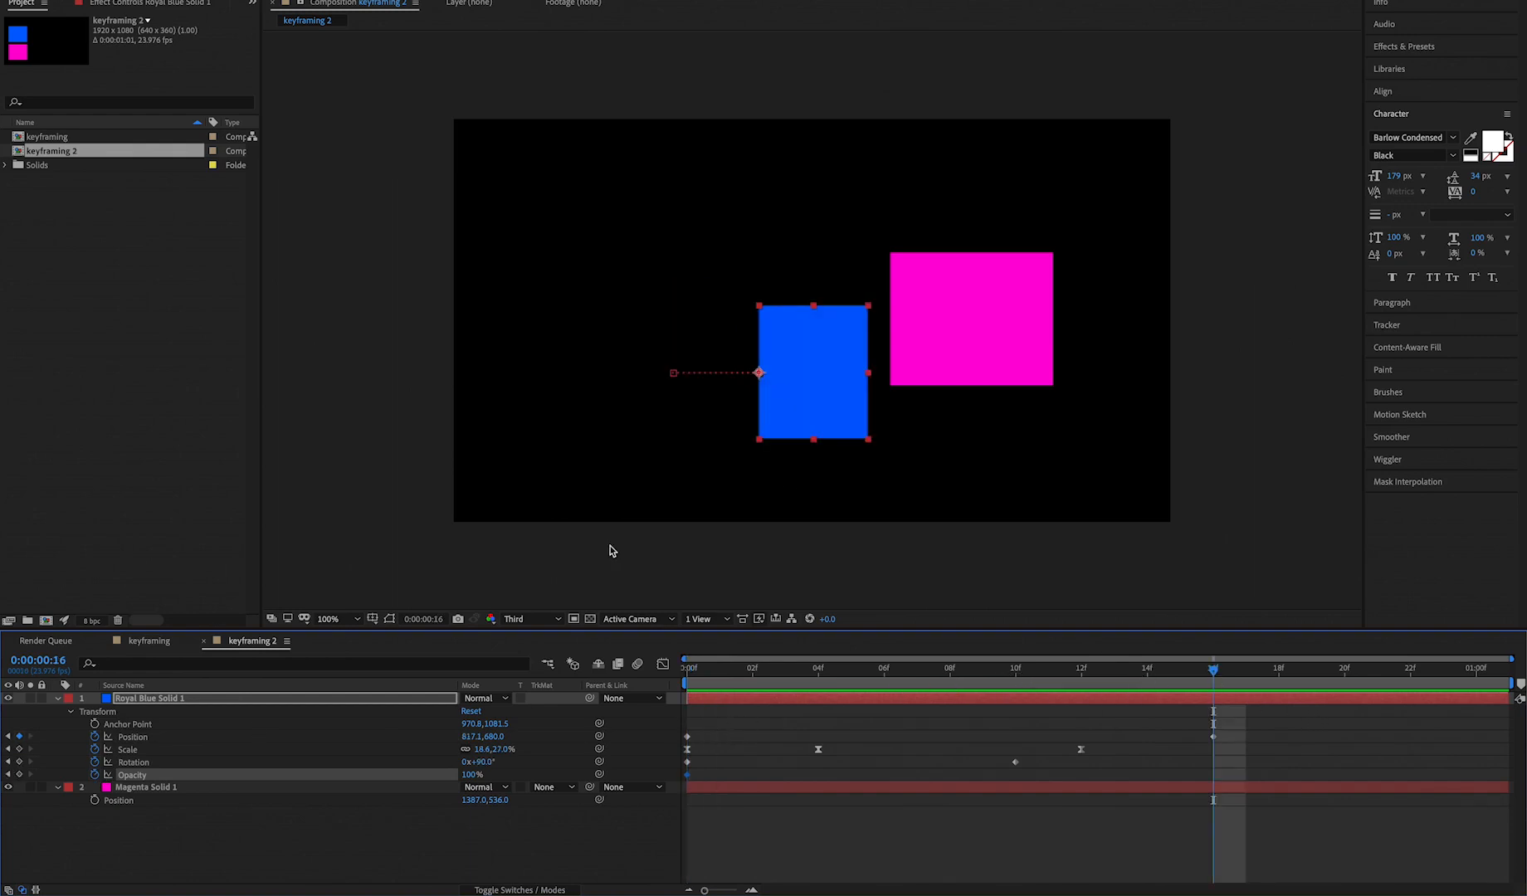
left_click(472, 775)
left_click(424, 863)
left_click_drag(727, 674, 688, 674)
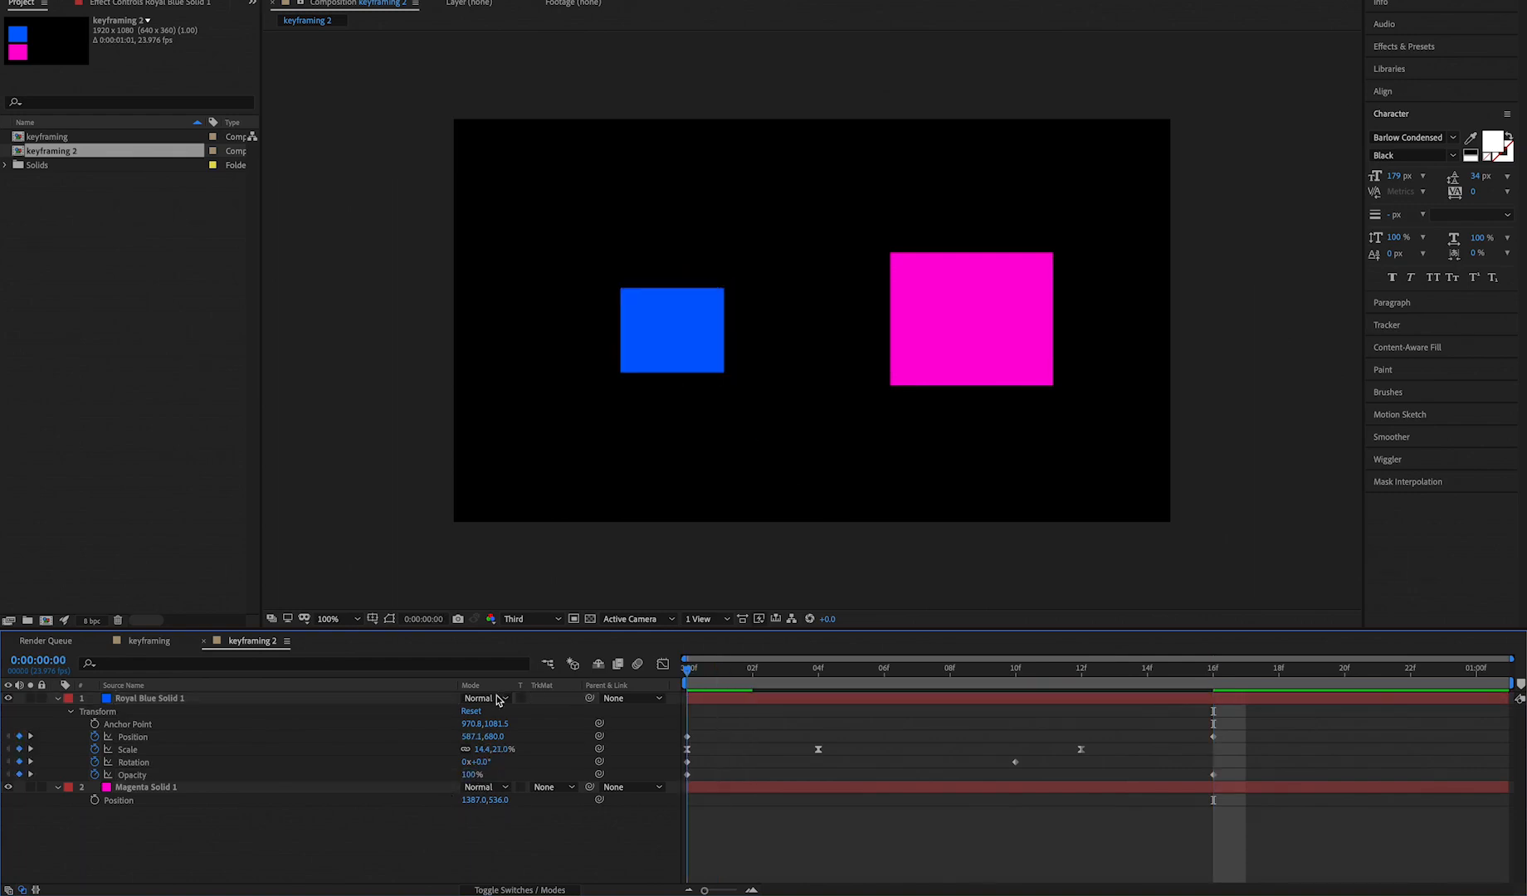
key("space")
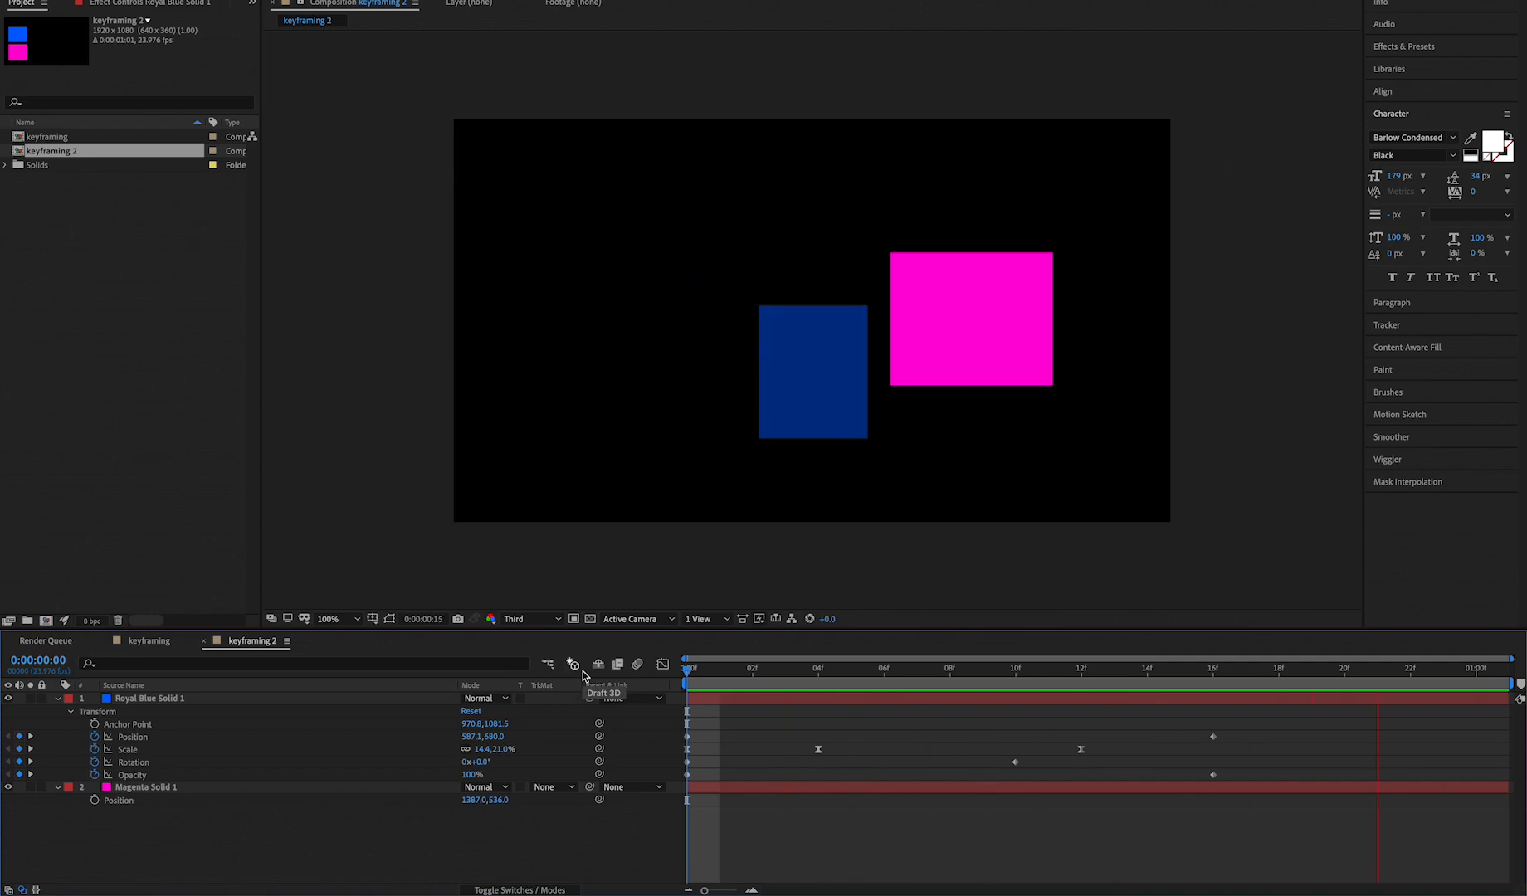
mouse_move(1292, 12)
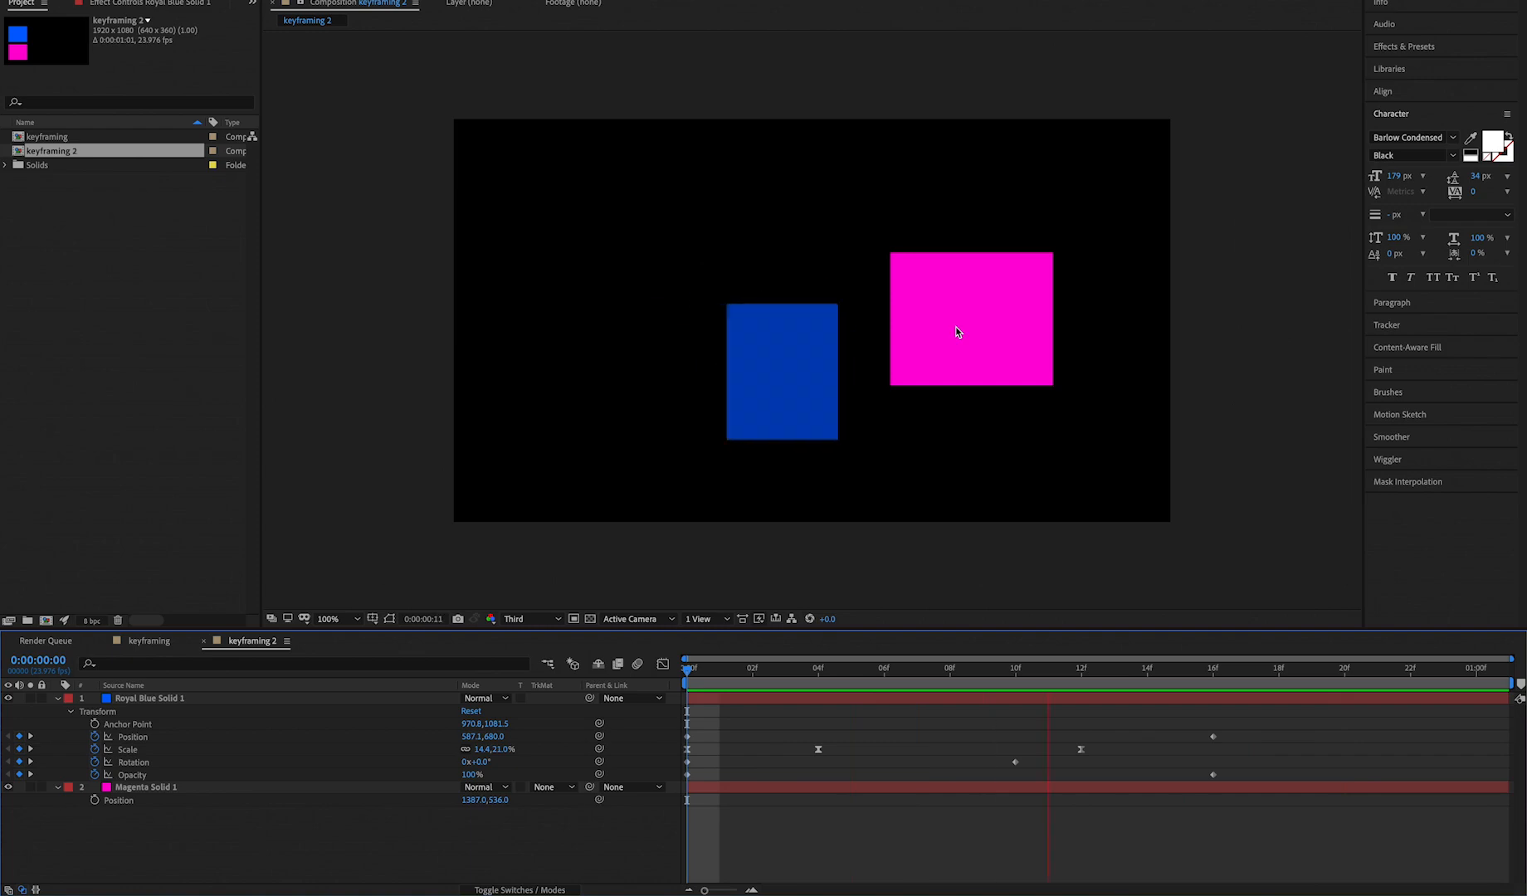
key("space")
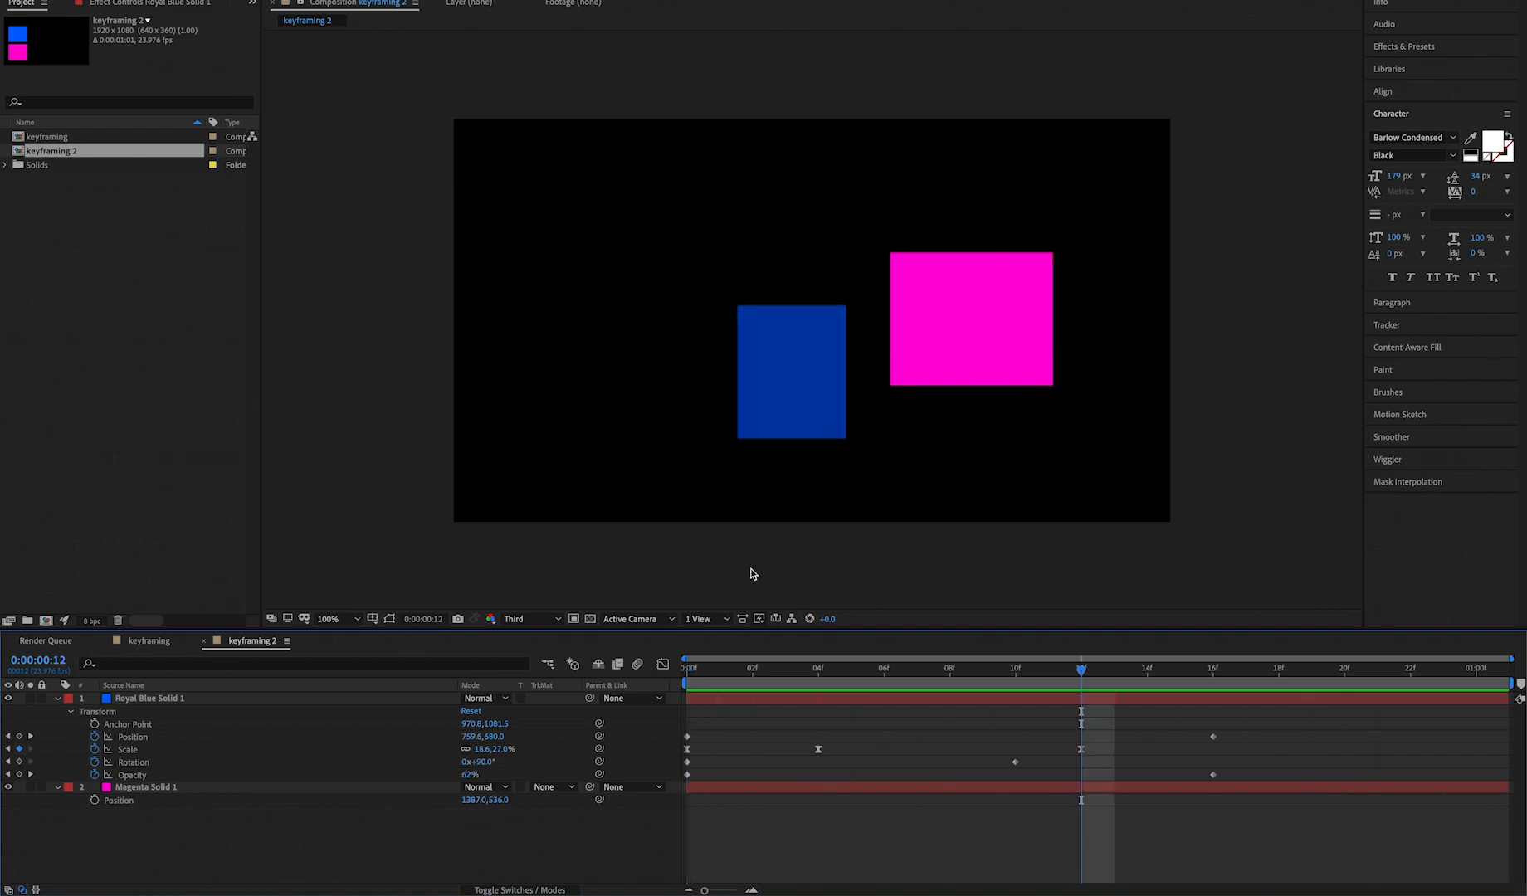
Step: Collapse the blue solid's Transform properties, and try turning position keyframing on and off for the magenta solid at frame 6
left_click(70, 713)
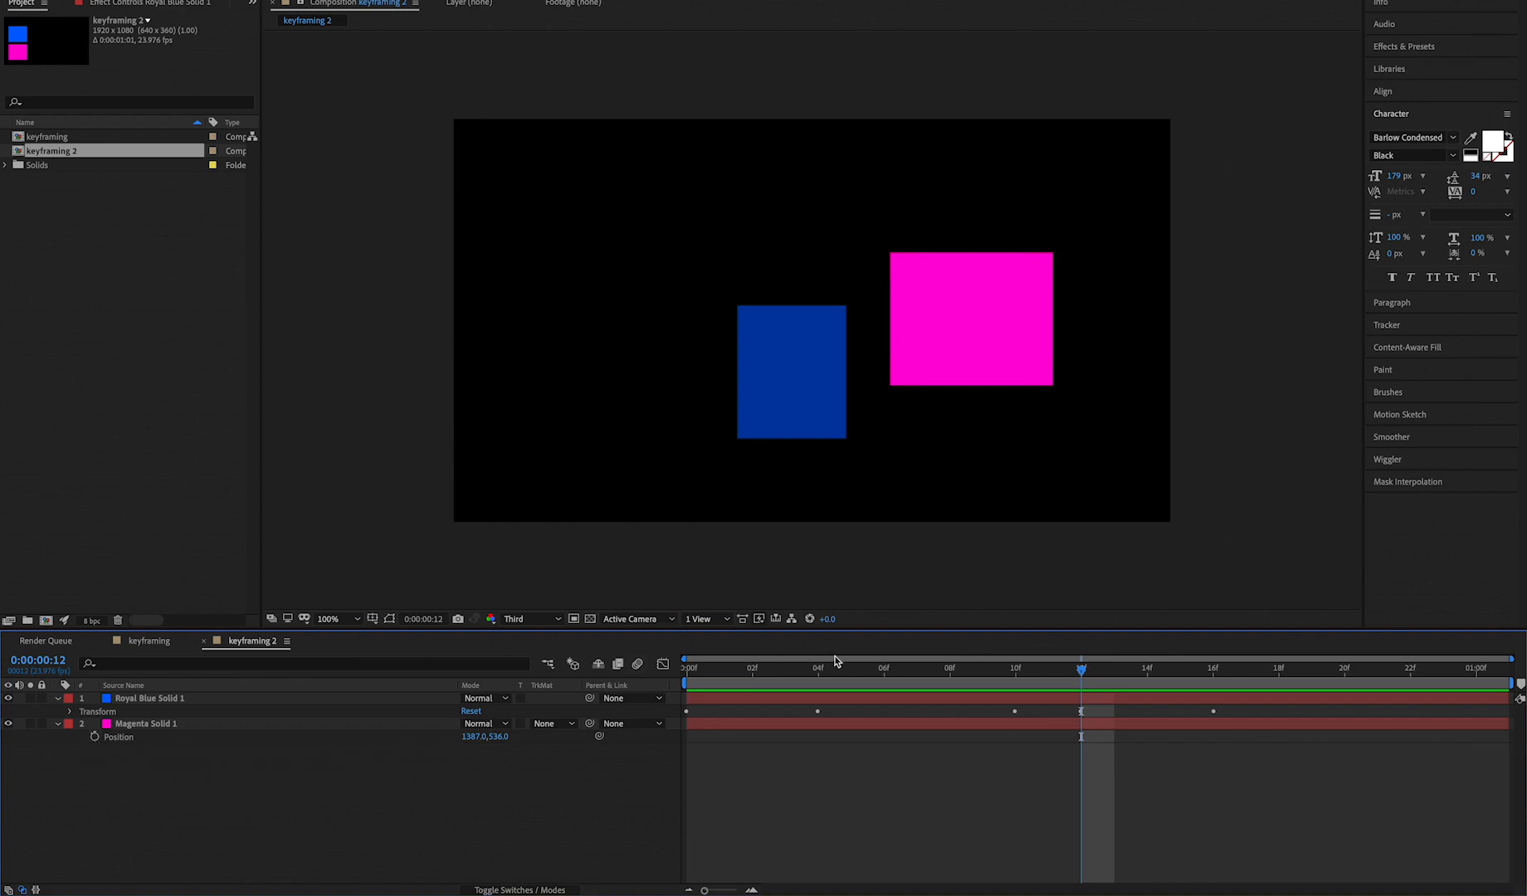
left_click(885, 670)
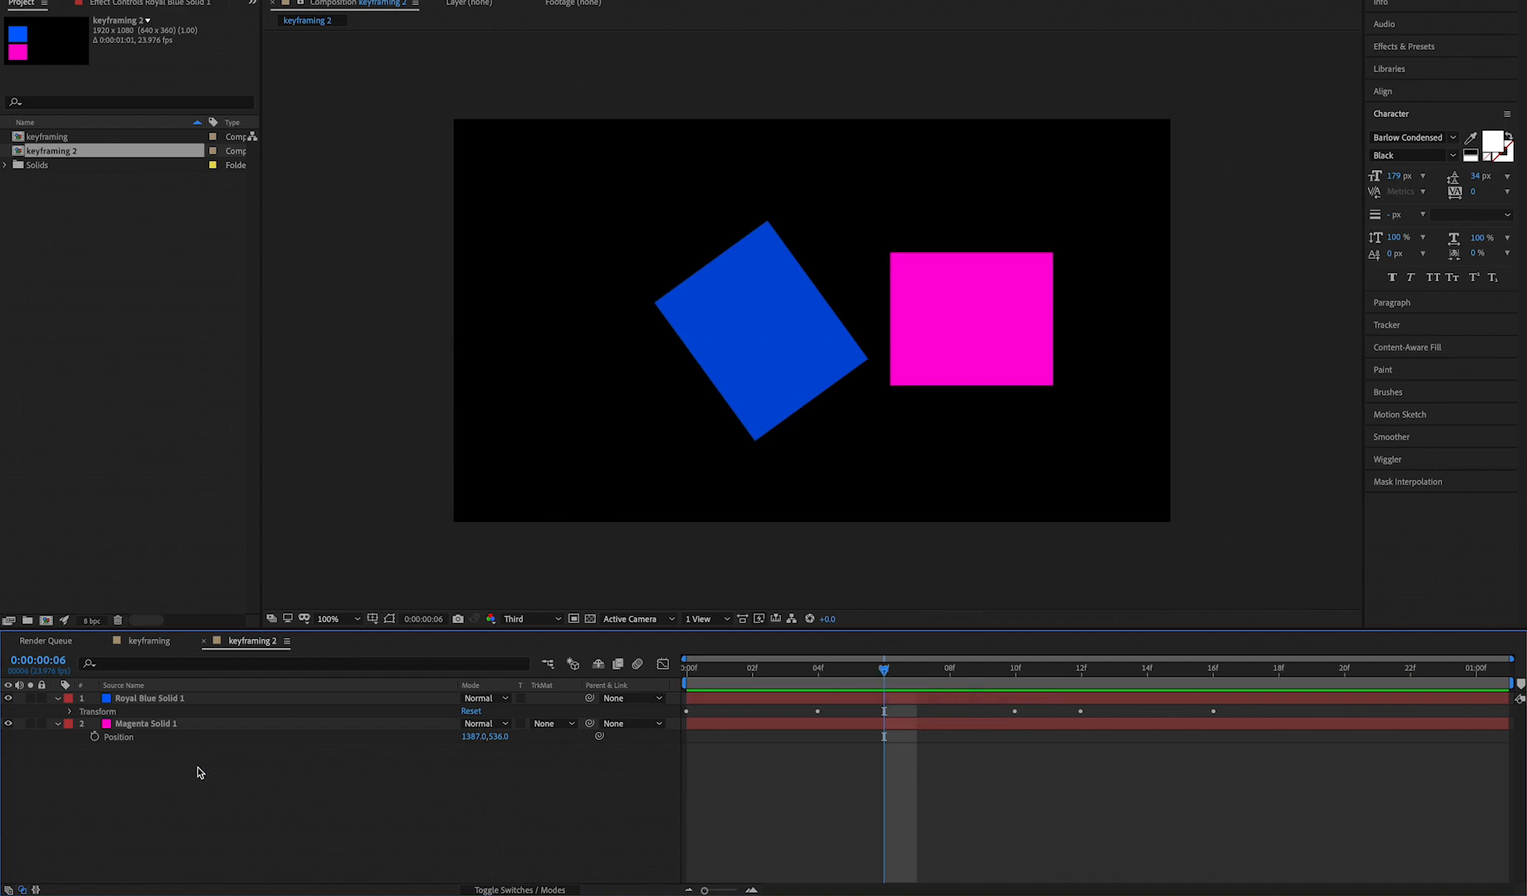
left_click(96, 737)
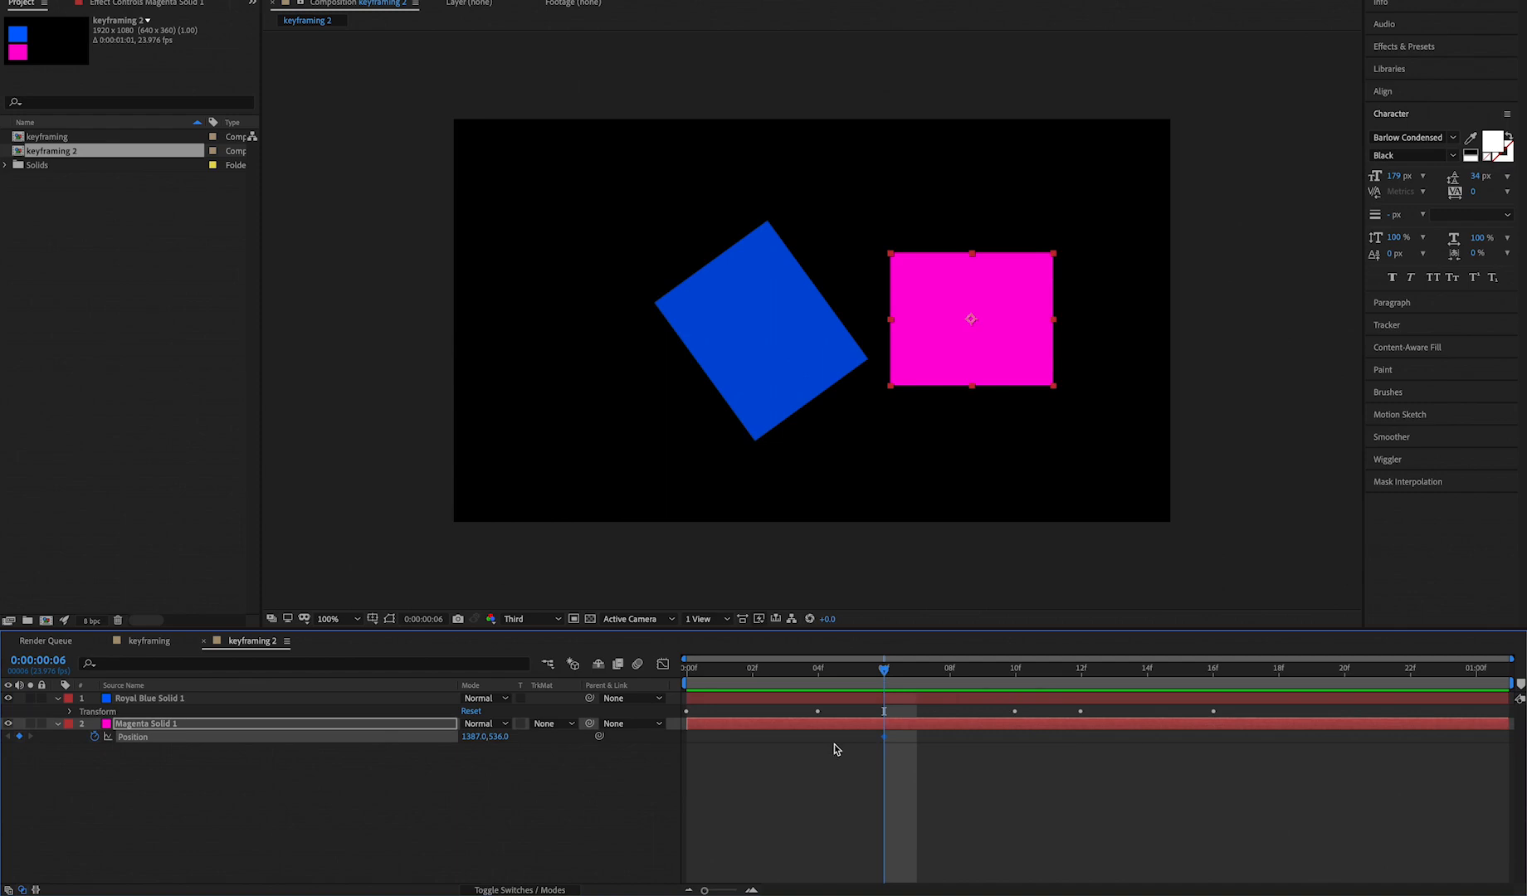
left_click(95, 738)
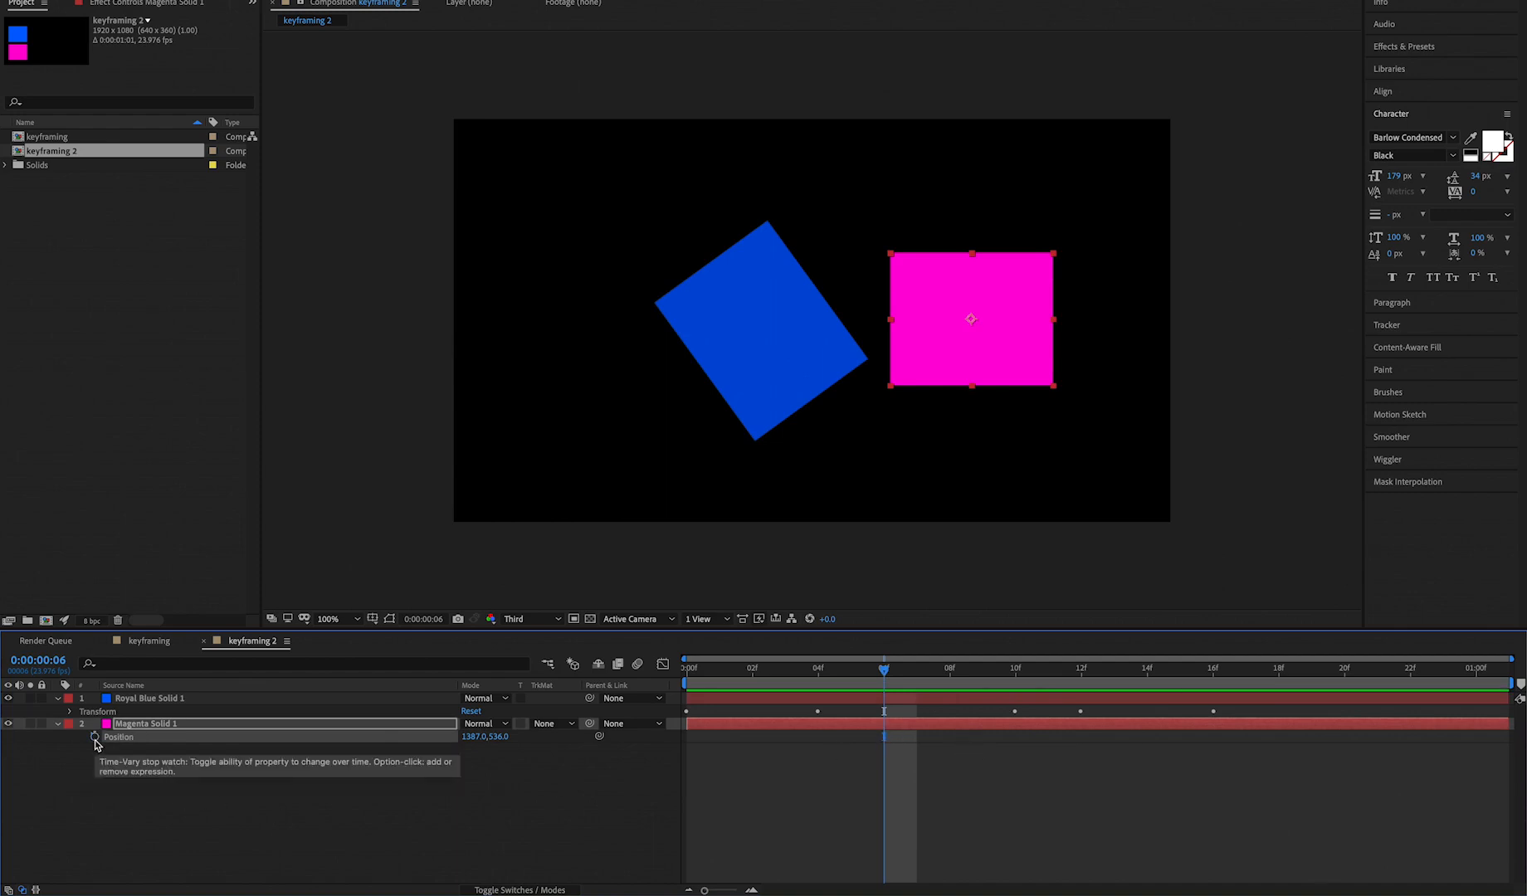
Step: Show only the blue solid's Position property from frame 4, and jump to its keyframe at frame 16 and back to the first one
left_click(818, 679)
mouse_move(818, 679)
left_mouse_down()
mouse_move(995, 705)
mouse_move(1048, 696)
mouse_move(753, 674)
mouse_move(813, 669)
left_mouse_up()
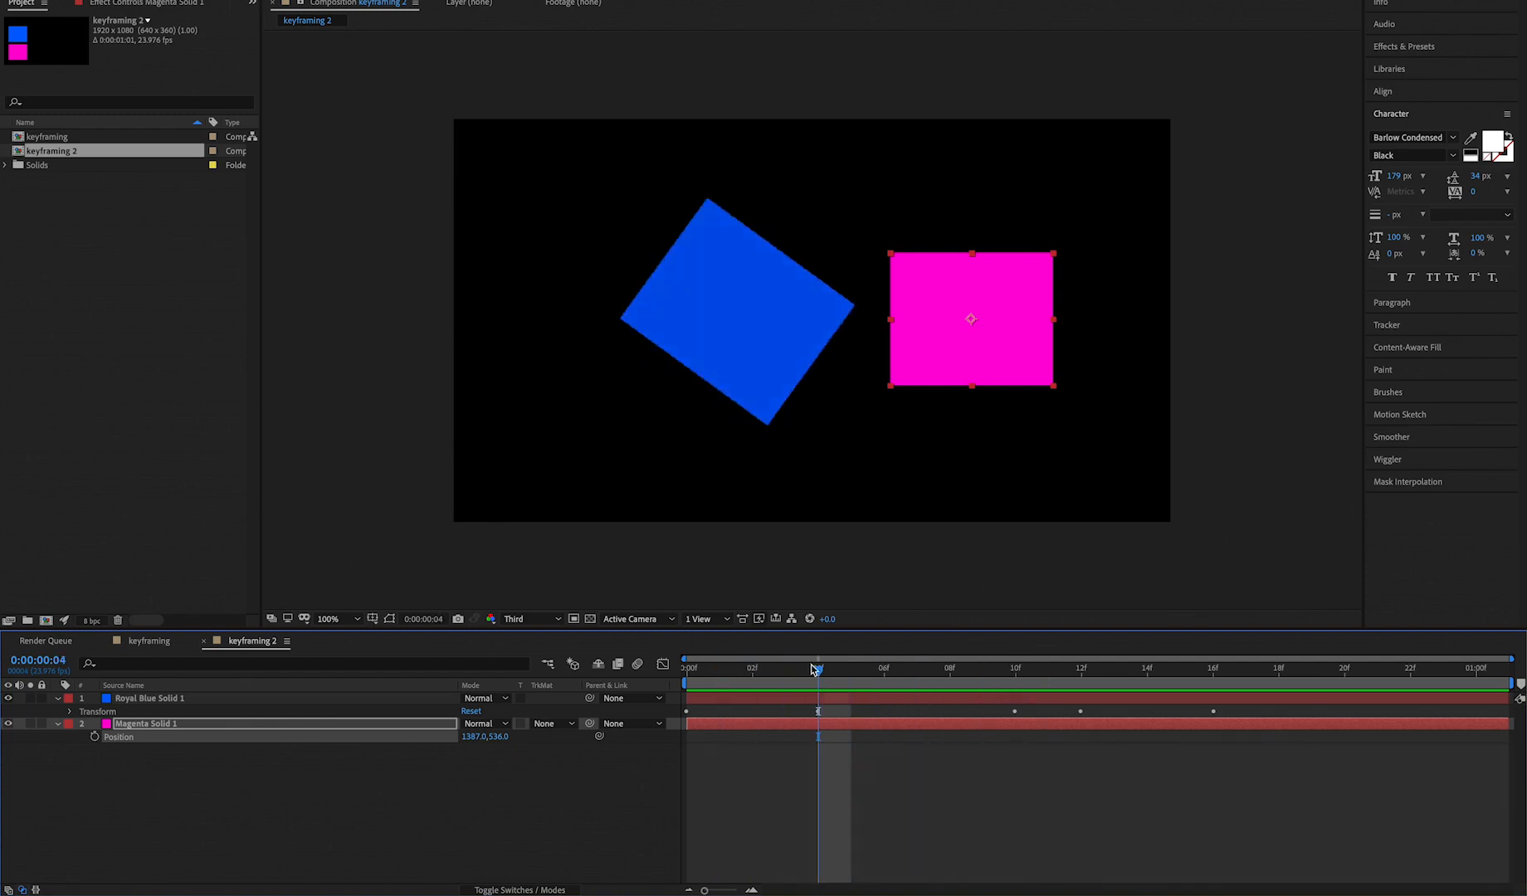
left_click(118, 700)
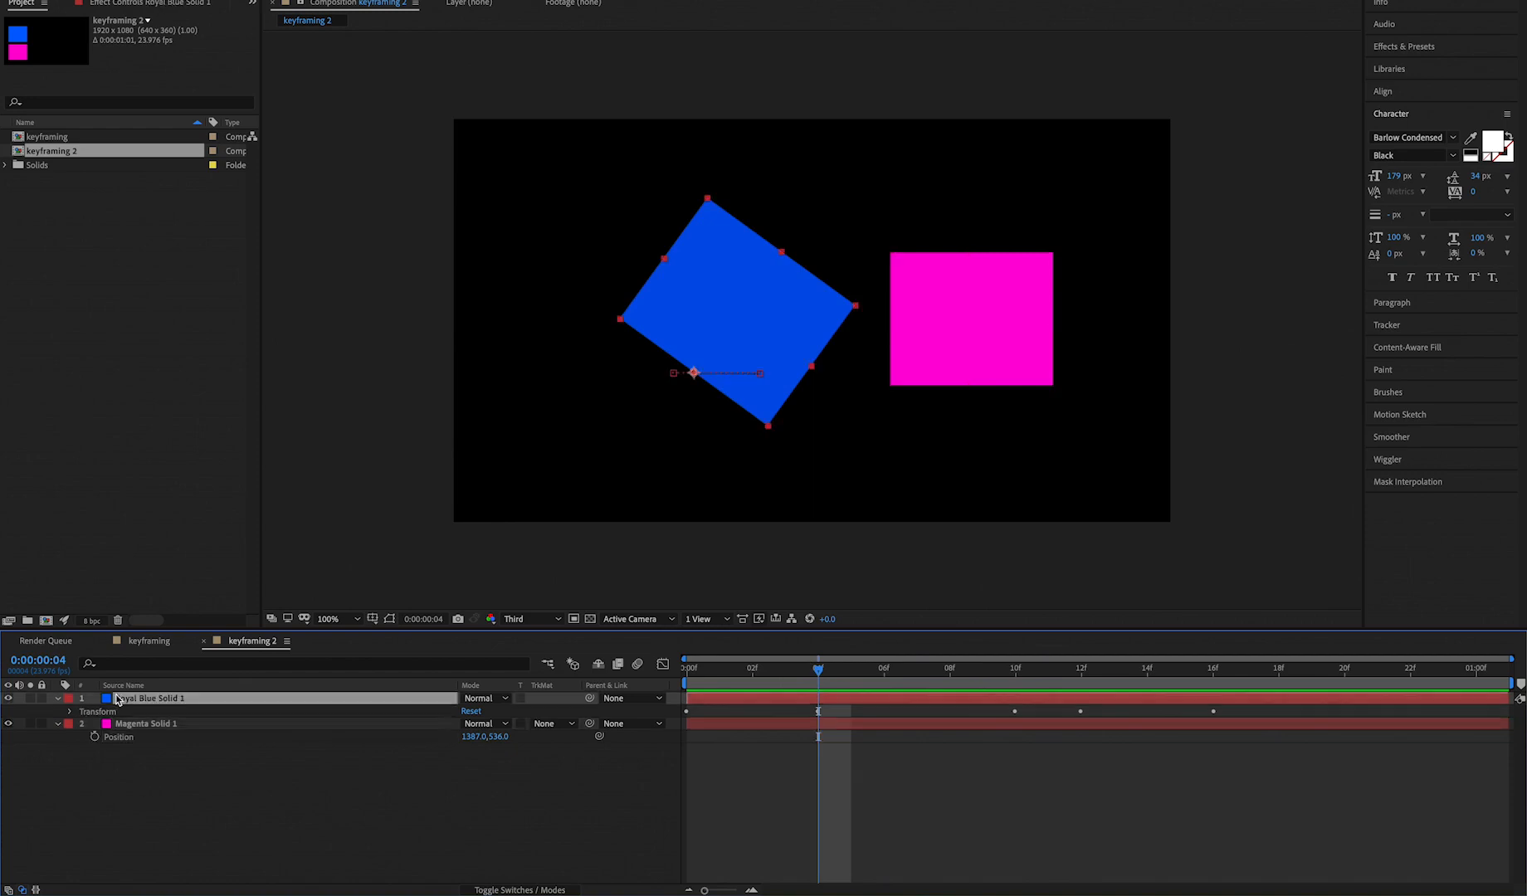
key("p")
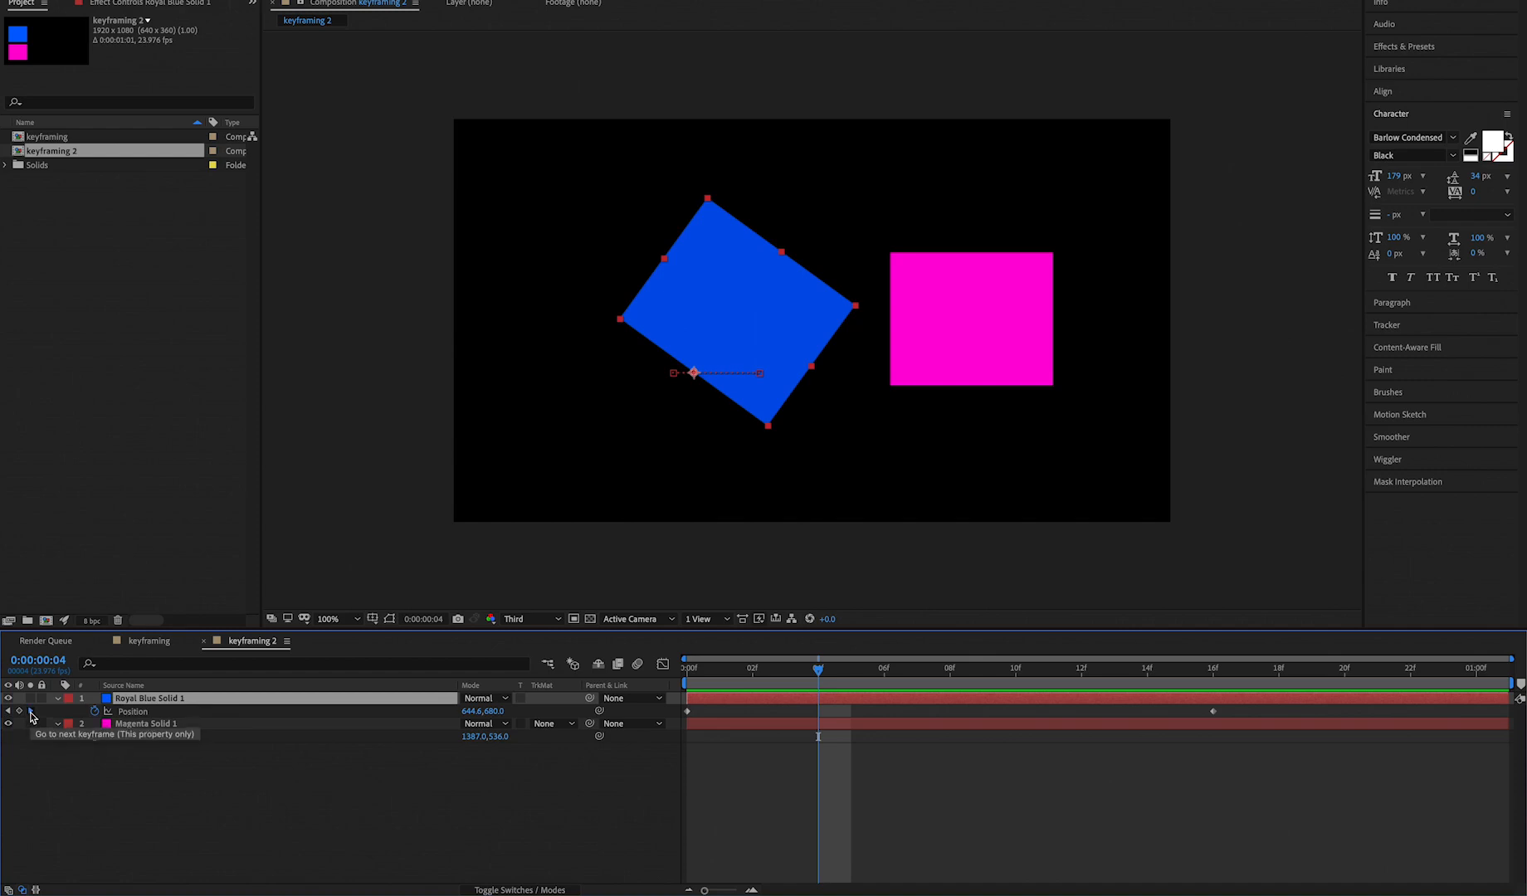
left_click(31, 712)
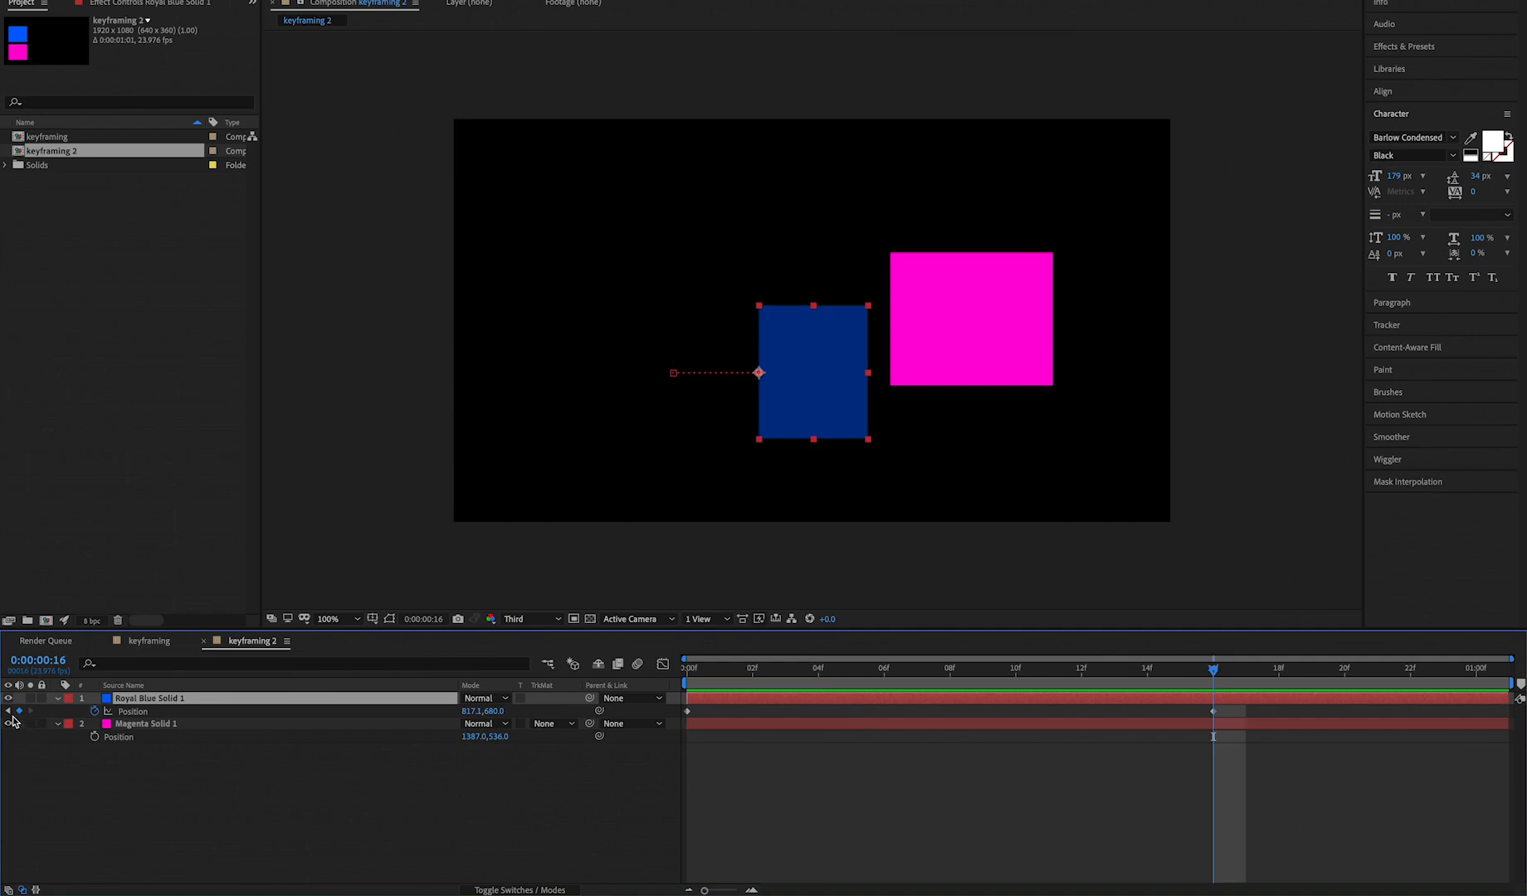
left_click(9, 713)
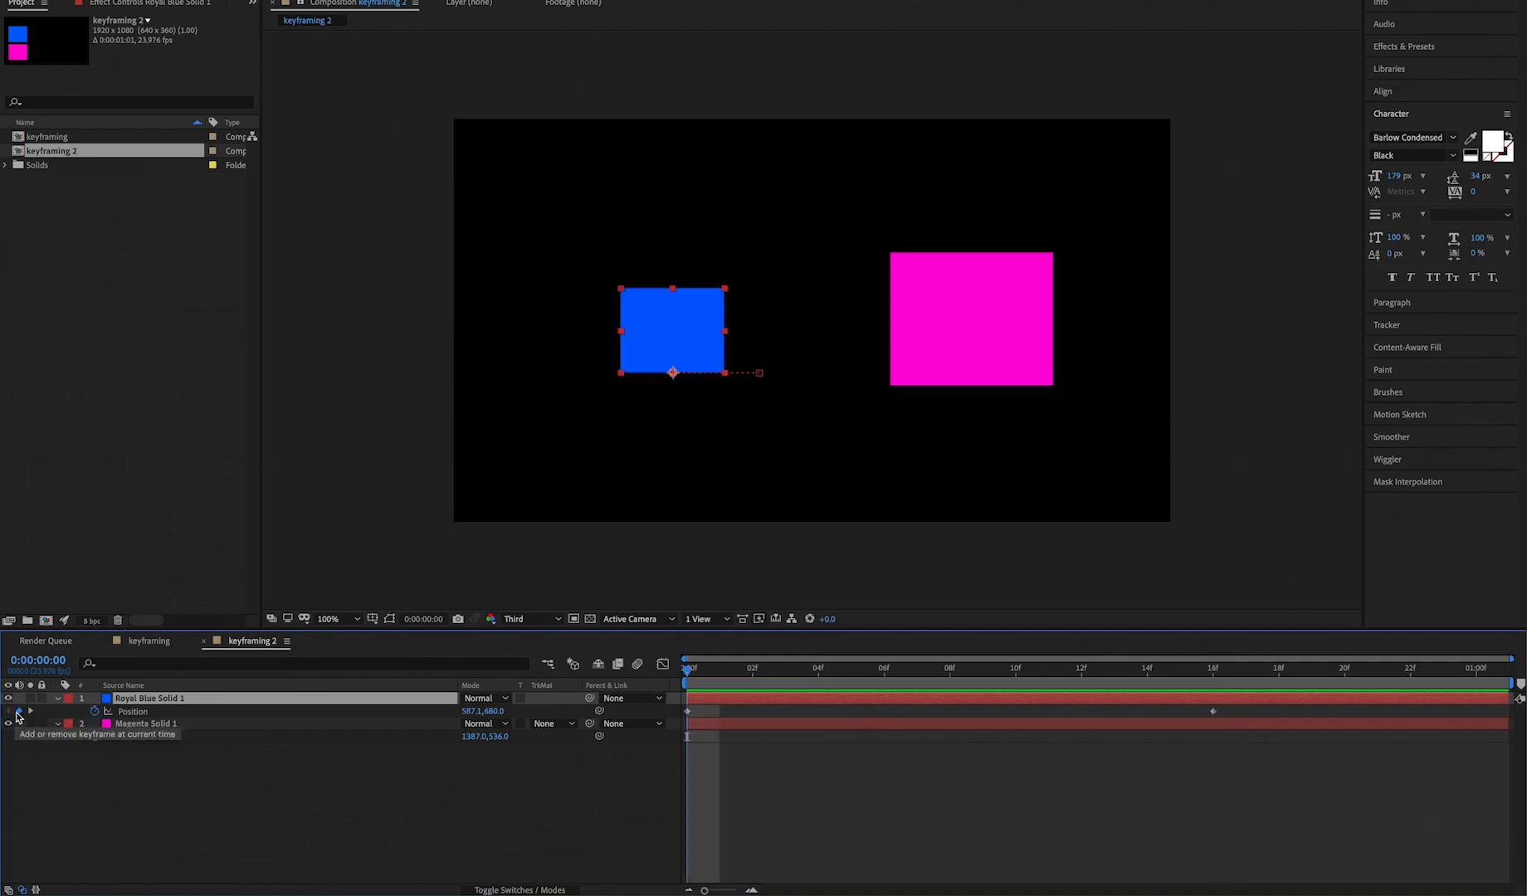